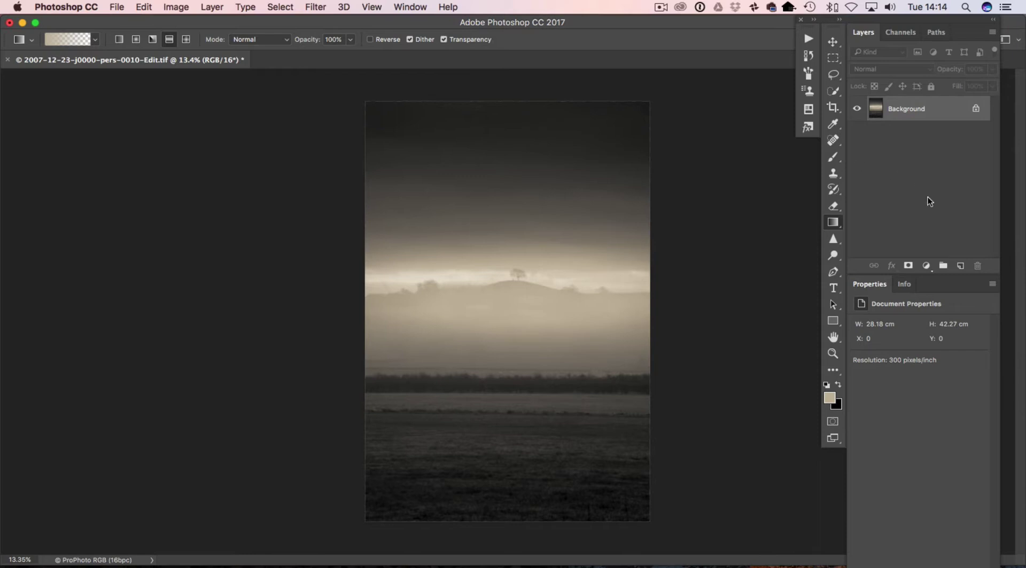
Add a new blank layer, pick a soft brush and sample the pale horizon tone
left_click(960, 267)
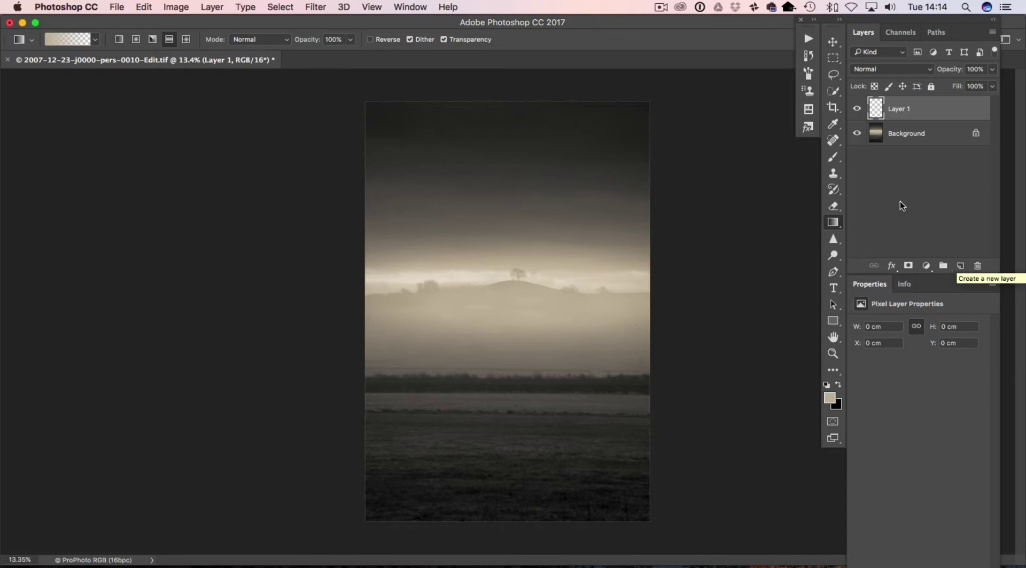
left_click(833, 157)
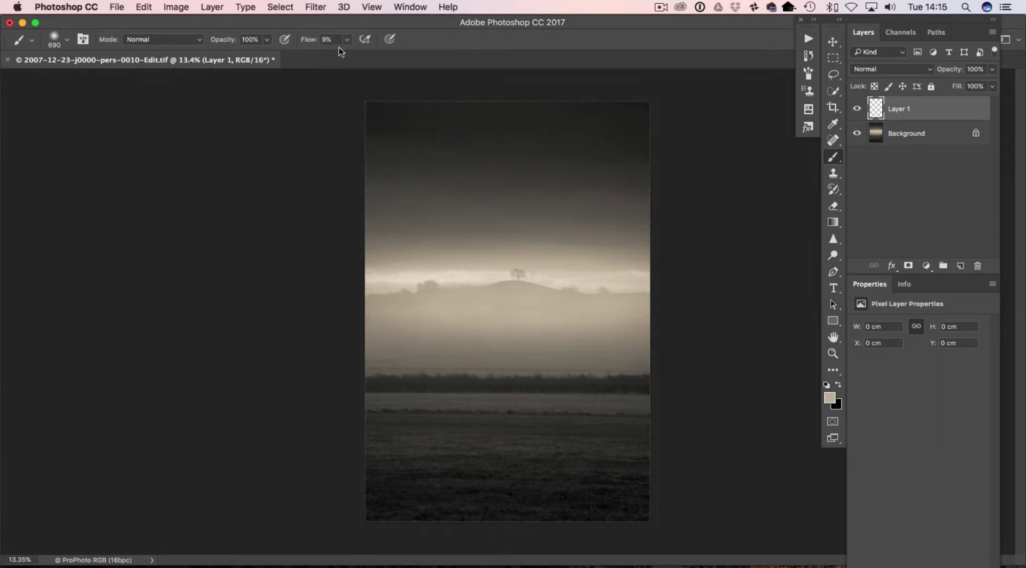
left_click(530, 283, "ctrl+alt")
left_click(591, 287, "alt")
Paint light mist strokes across the lower field, resizing the brush to 1004 px then 585 px
left_click(595, 420, "ctrl+alt")
left_click_drag(597, 420, 610, 421)
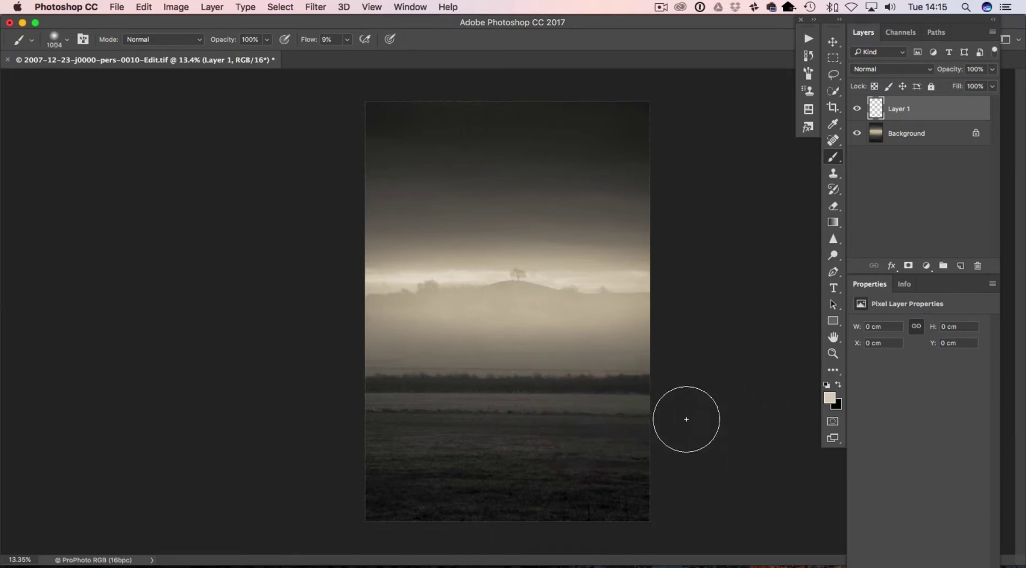
left_click_drag(670, 420, 268, 423)
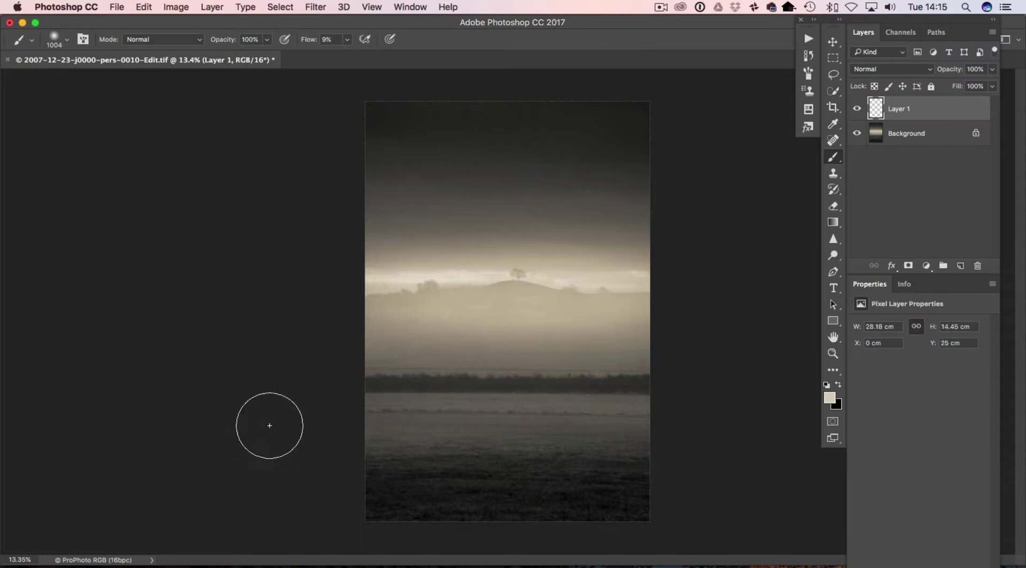
right_click(700, 424)
key("Escape")
left_click_drag(604, 410, 578, 412)
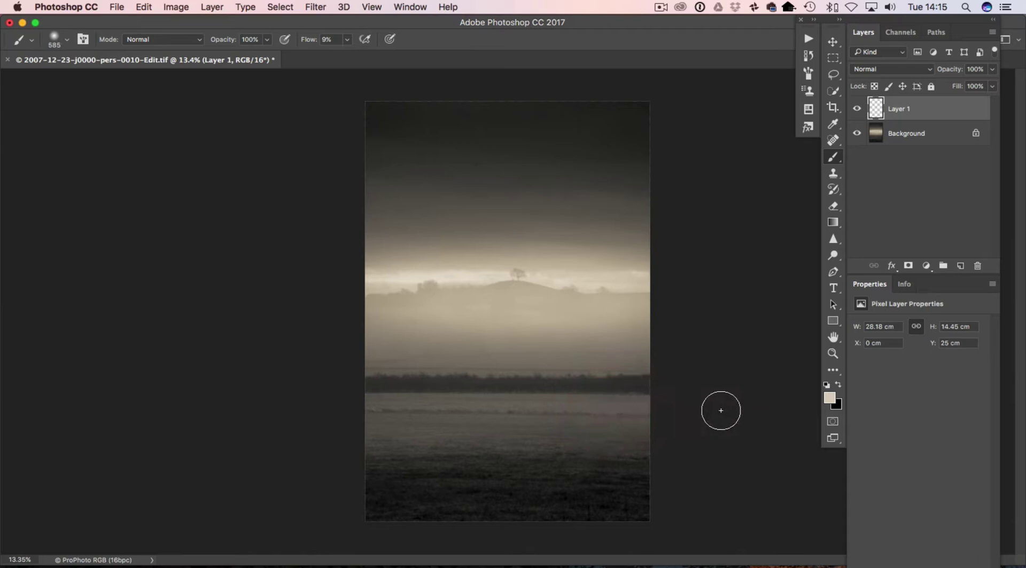
left_click_drag(714, 411, 240, 423)
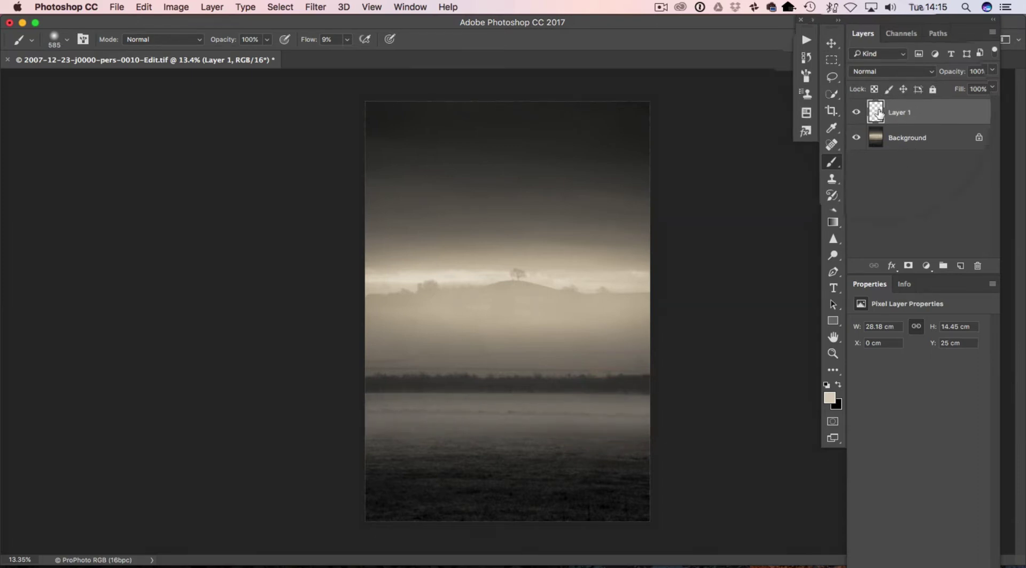
Set Layer 1's blend mode to Screen, toggling its visibility to compare
left_click(857, 110)
left_click(857, 110)
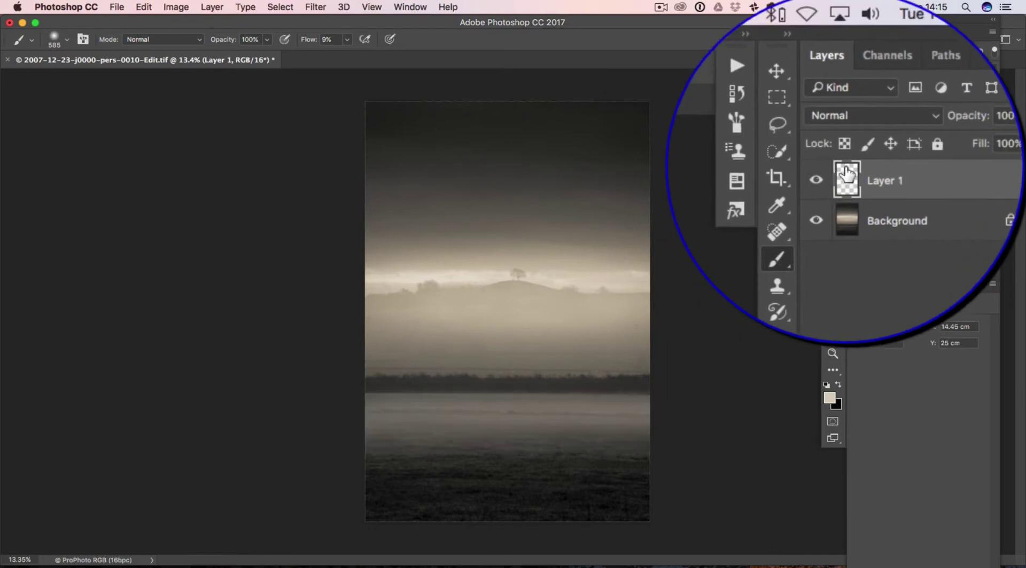
left_click(883, 69)
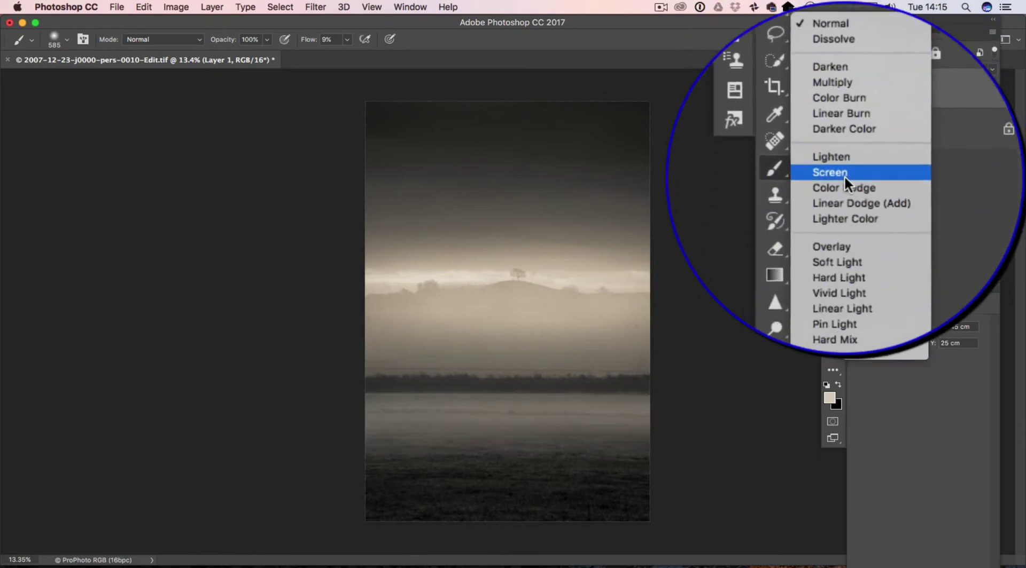
left_click(844, 175)
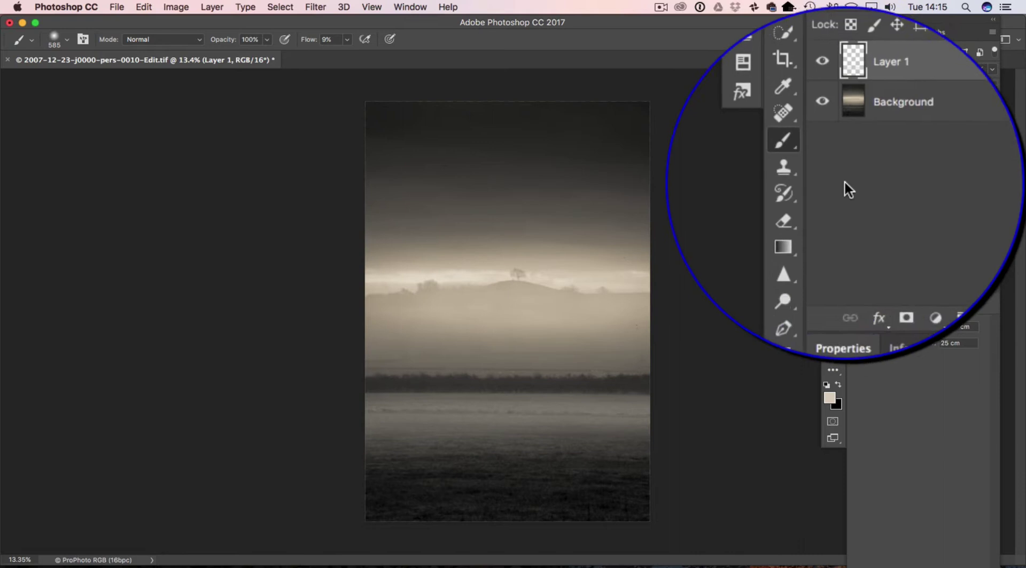
left_click(857, 110)
left_click(857, 110)
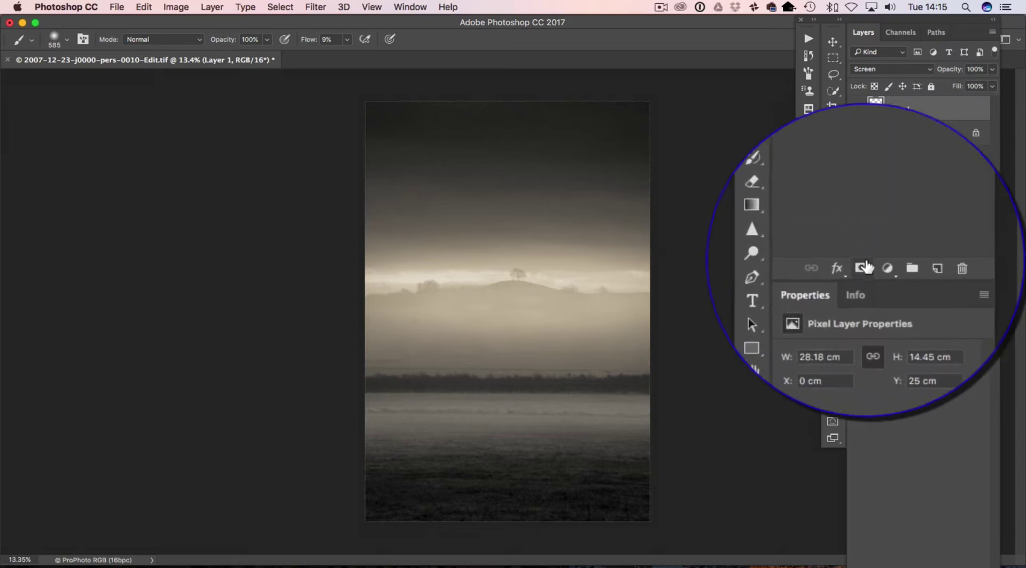
Add a white layer mask to Layer 1 and leave the mask targeted
left_click(846, 269)
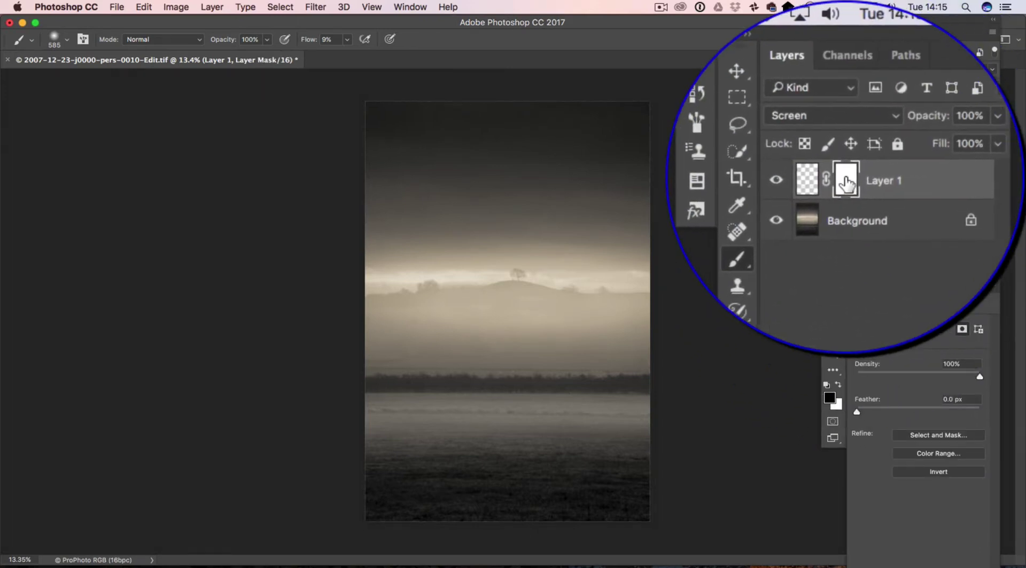
left_click(844, 184)
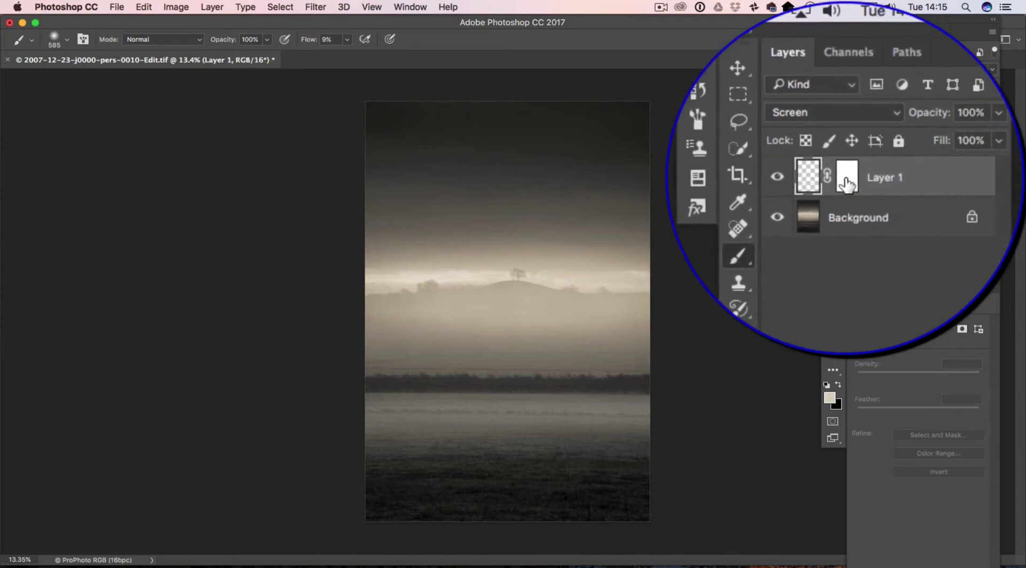
left_click(900, 119)
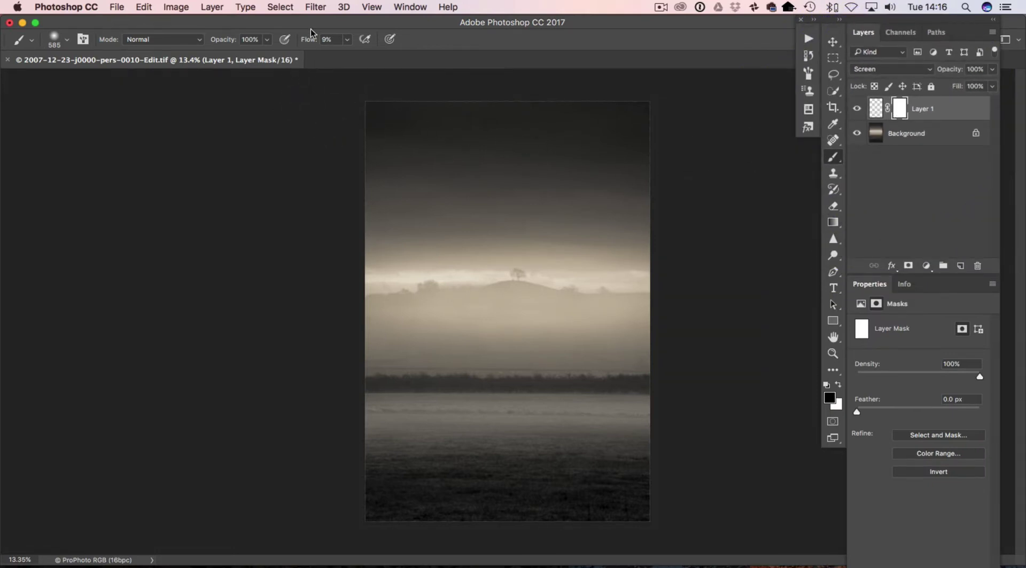
Fill Layer 1's mask with Difference Clouds and view the mask on its own
left_click(315, 7)
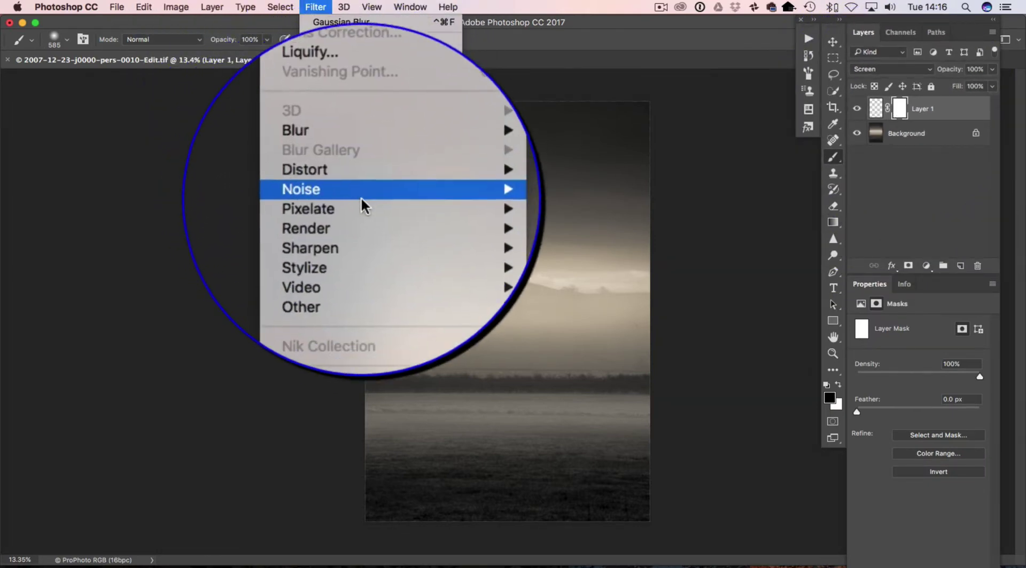
mouse_move(358, 227)
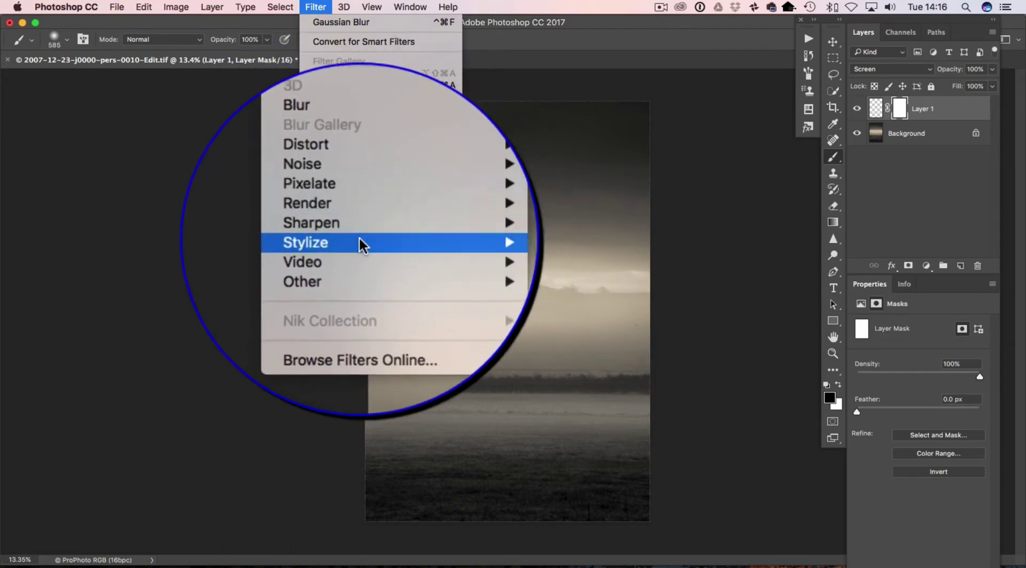
mouse_move(358, 258)
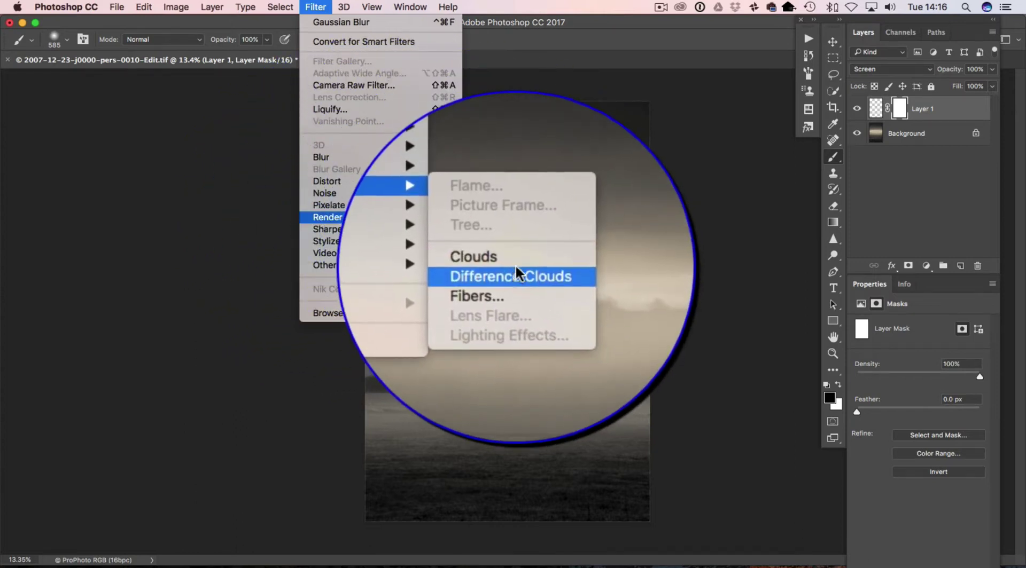
left_click(514, 268)
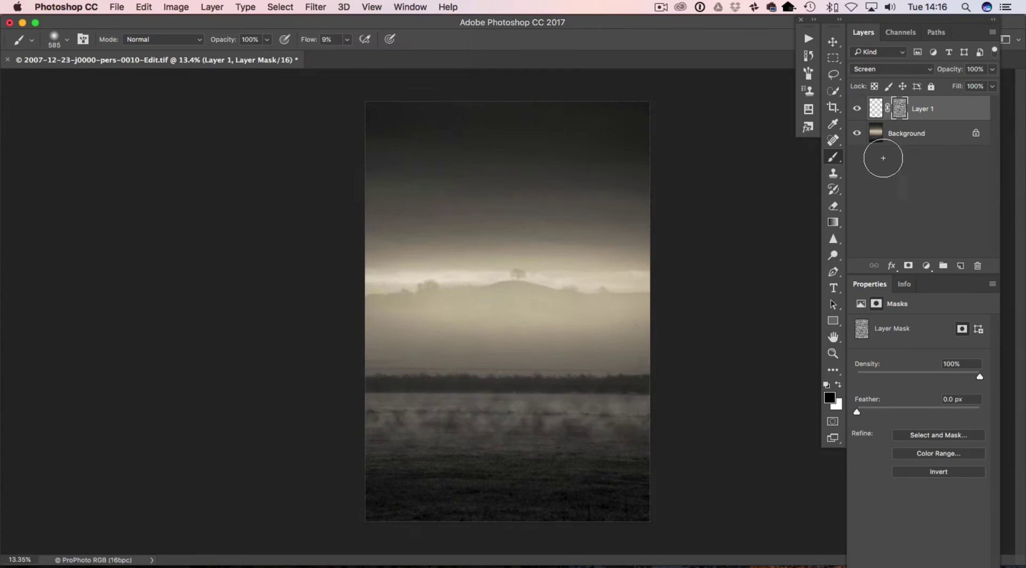
left_click(896, 117, "alt")
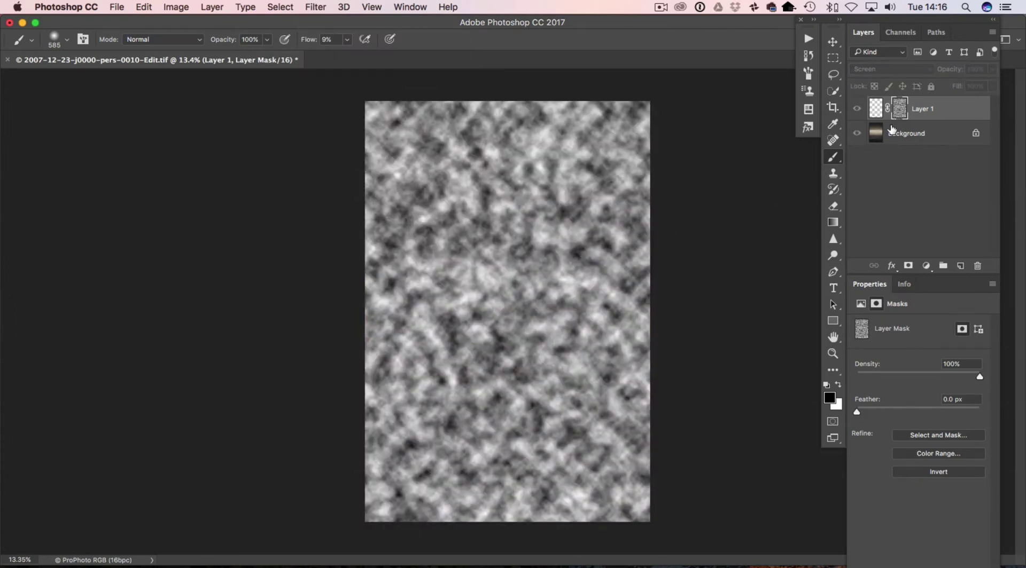
left_click(898, 112, "alt")
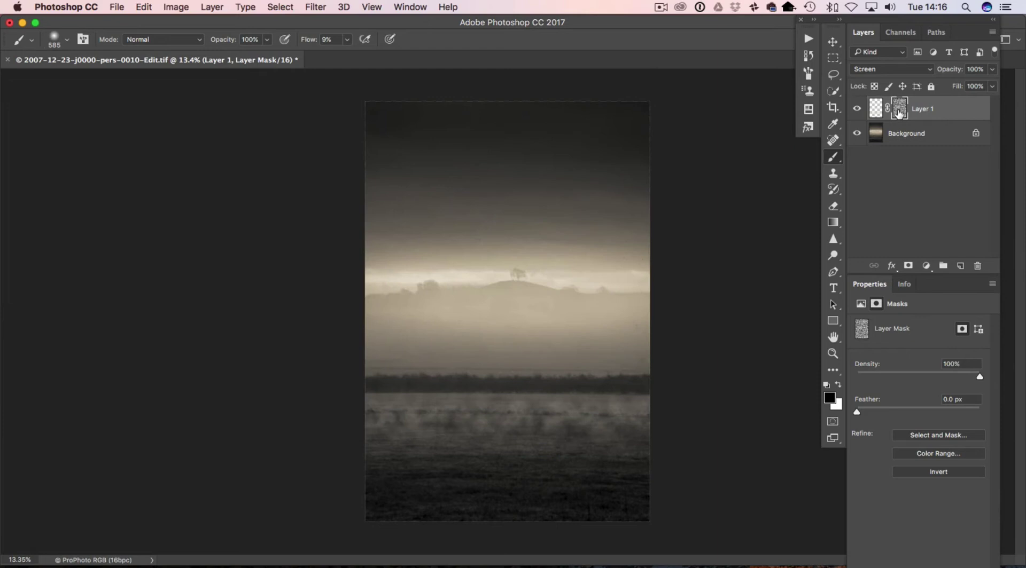
left_click(898, 112, "alt")
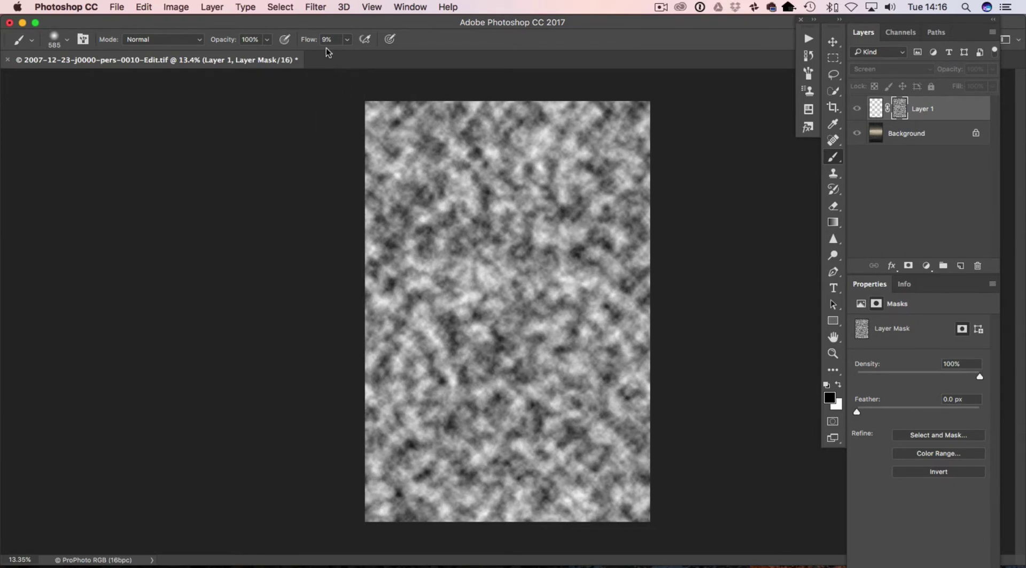
Reapply Difference Clouds several times to vary the mask pattern, then return to the composite view
left_click(316, 8)
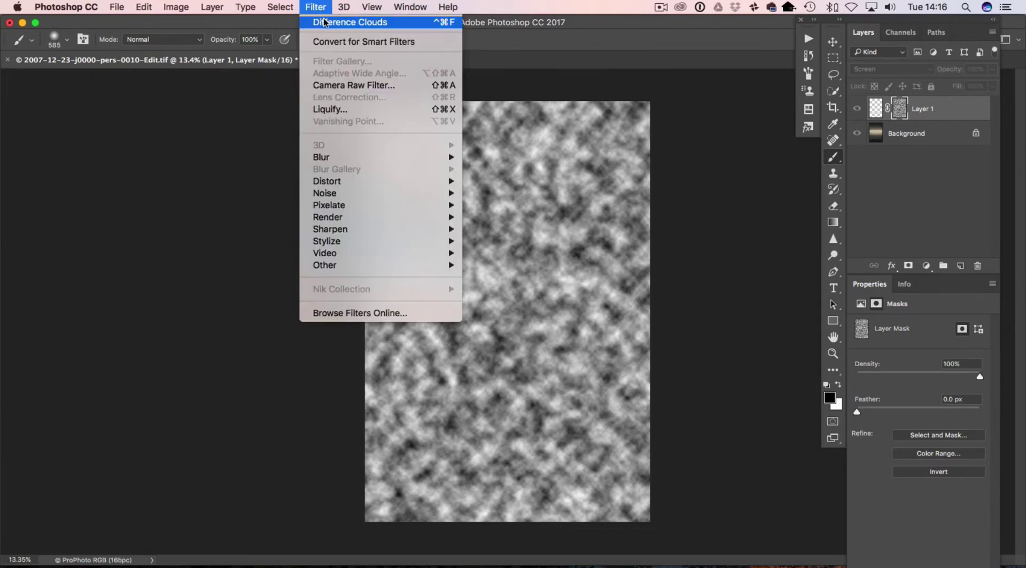
left_click(321, 21)
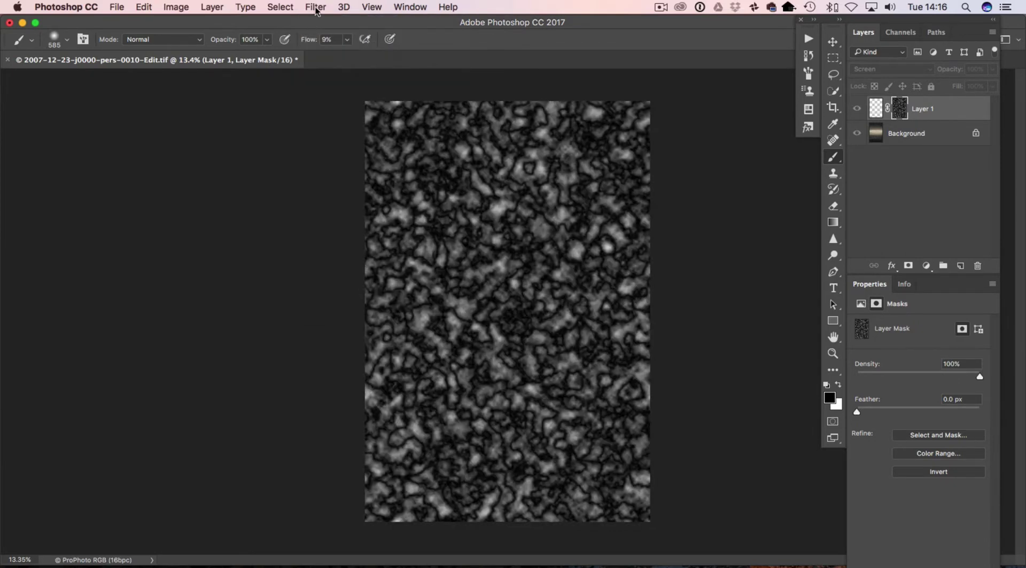
left_click(316, 7)
left_click(320, 20)
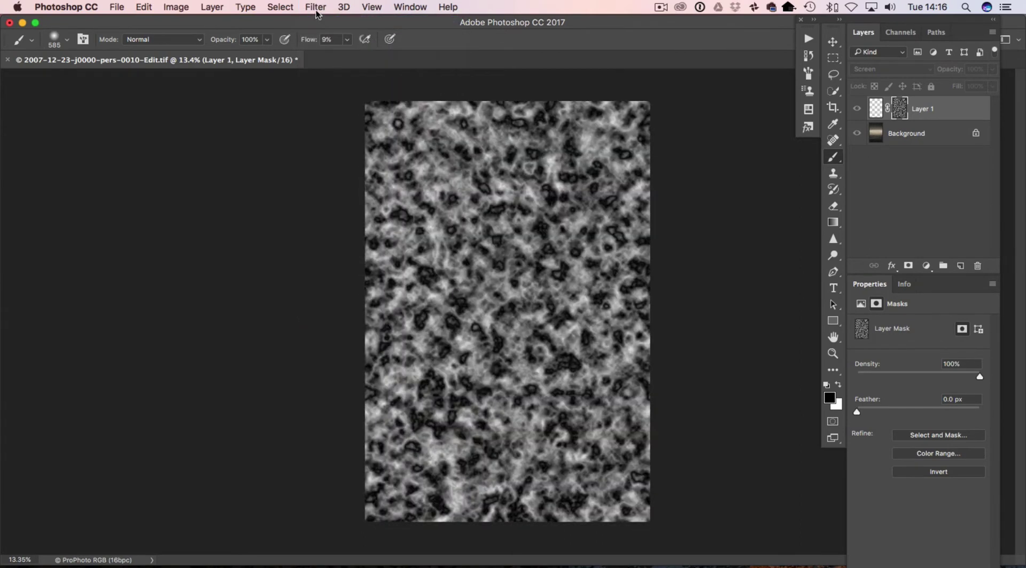
left_click(315, 7)
left_click(320, 22)
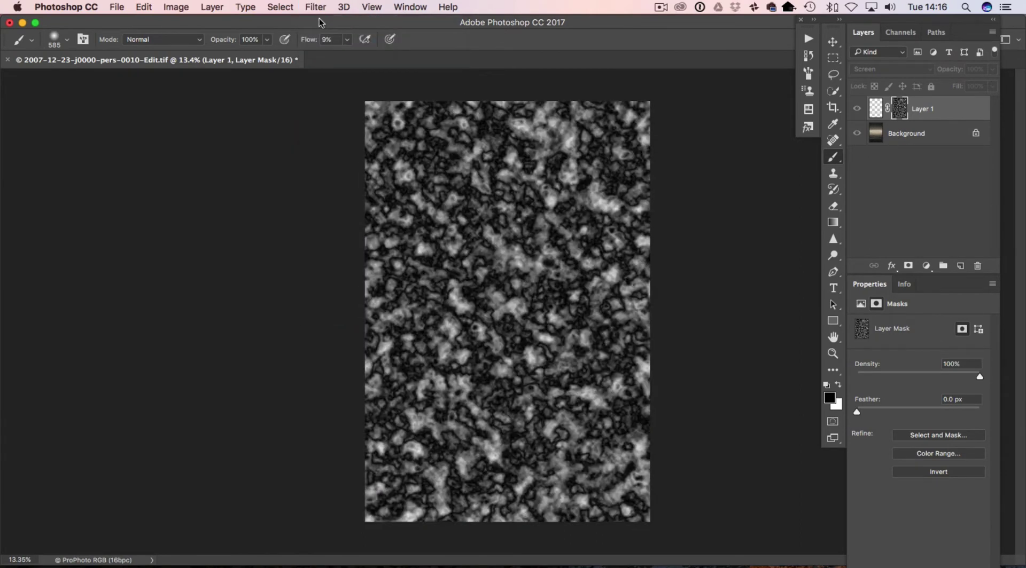
left_click(315, 7)
left_click(316, 20)
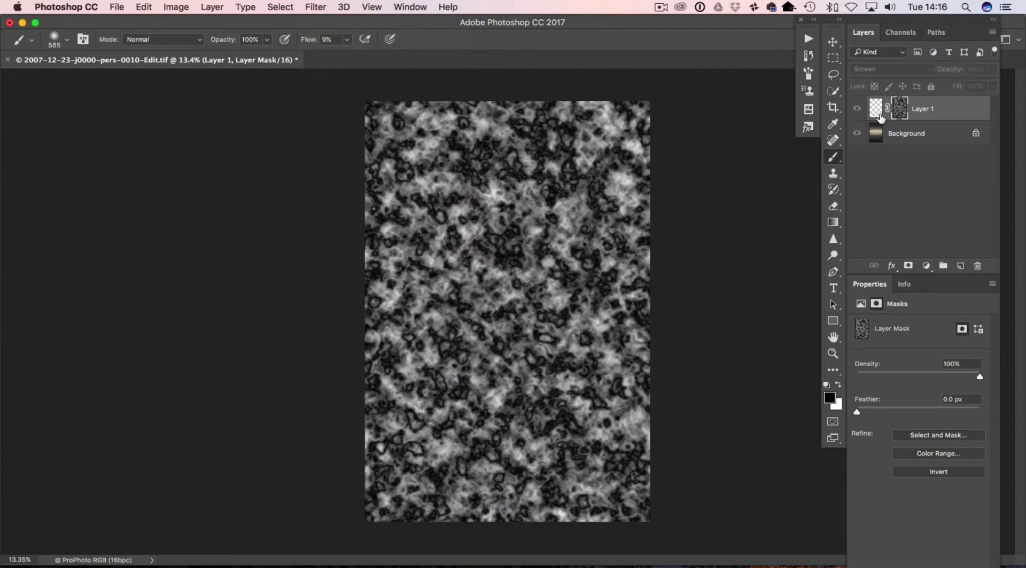
left_click(899, 110, "alt")
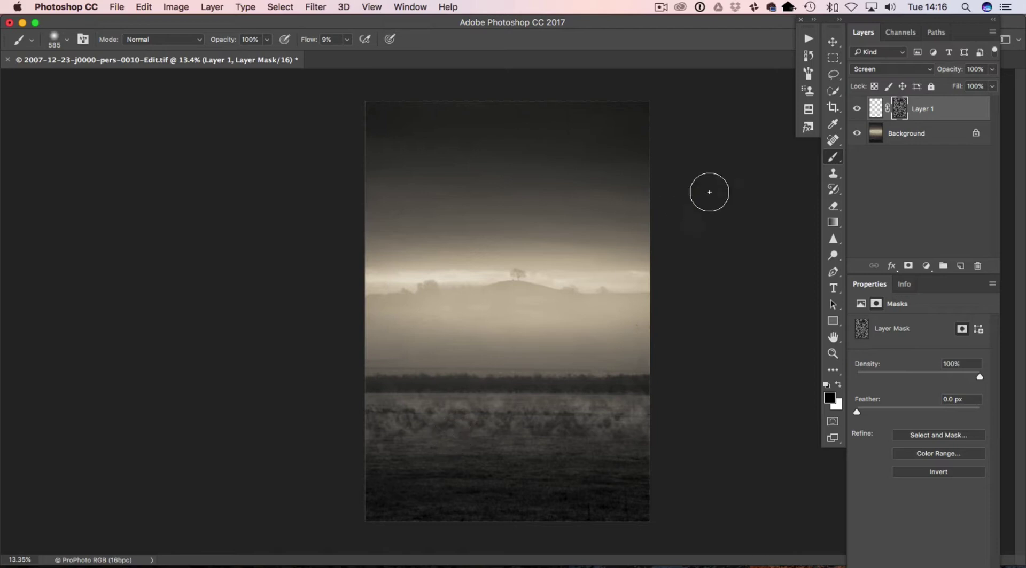
left_click(899, 110, "alt")
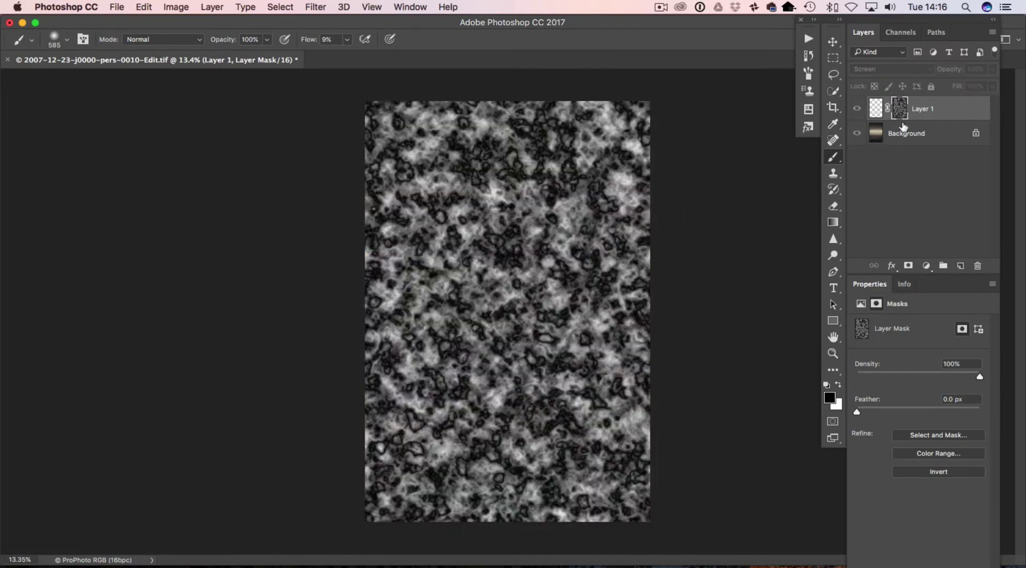
right_click(901, 110)
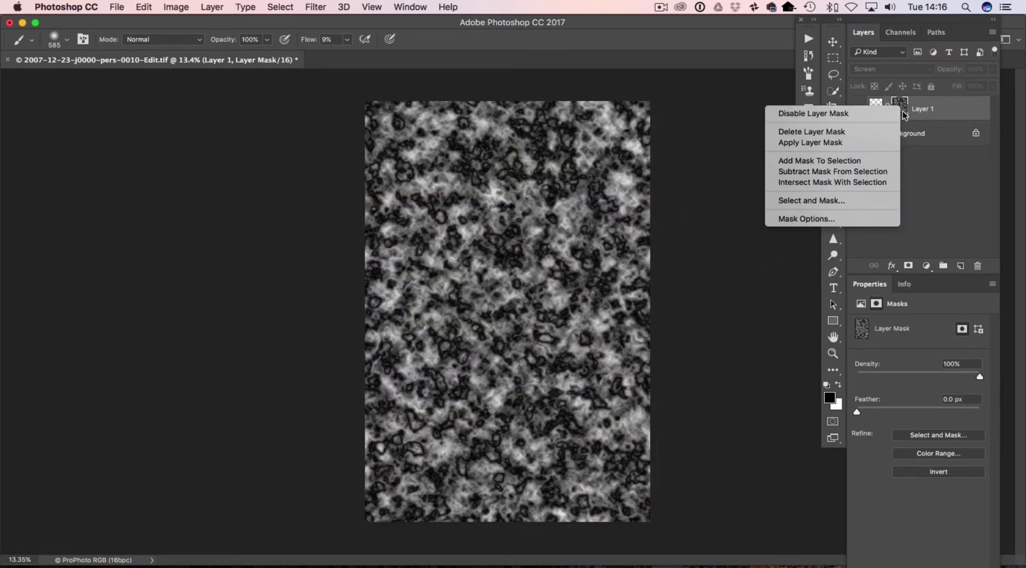
left_click(887, 113)
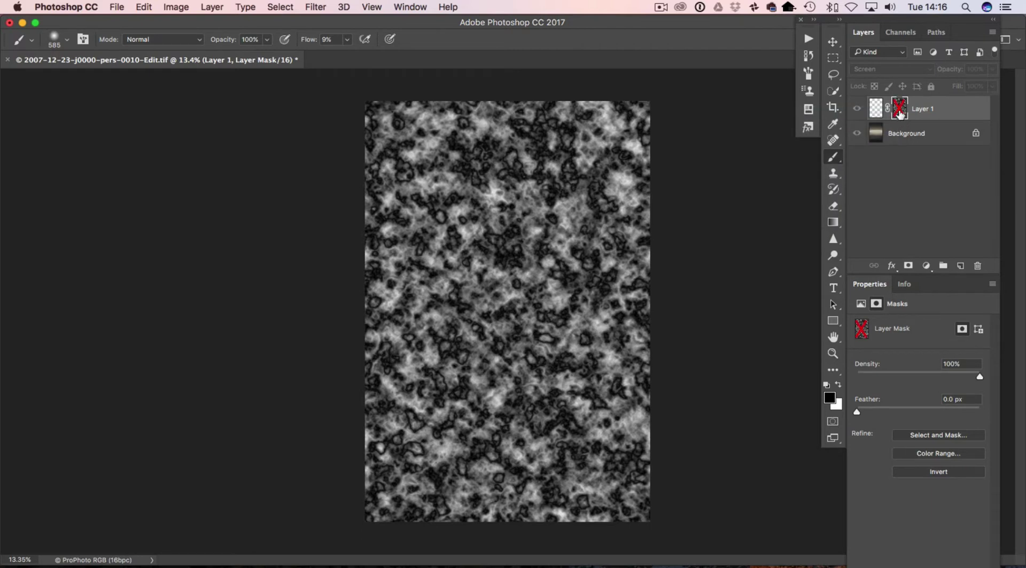
left_click(900, 110)
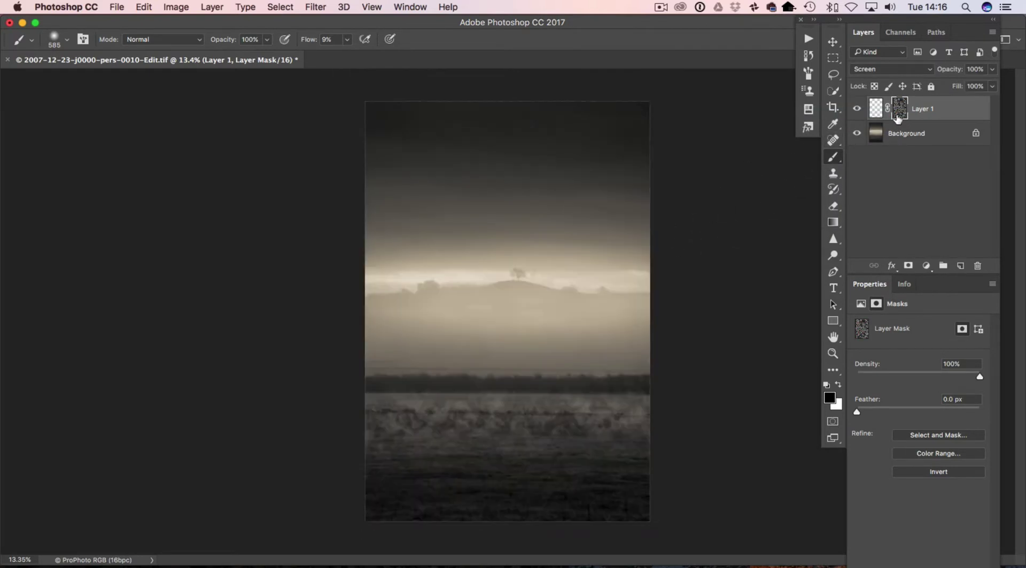
right_click(905, 117)
left_click(881, 117)
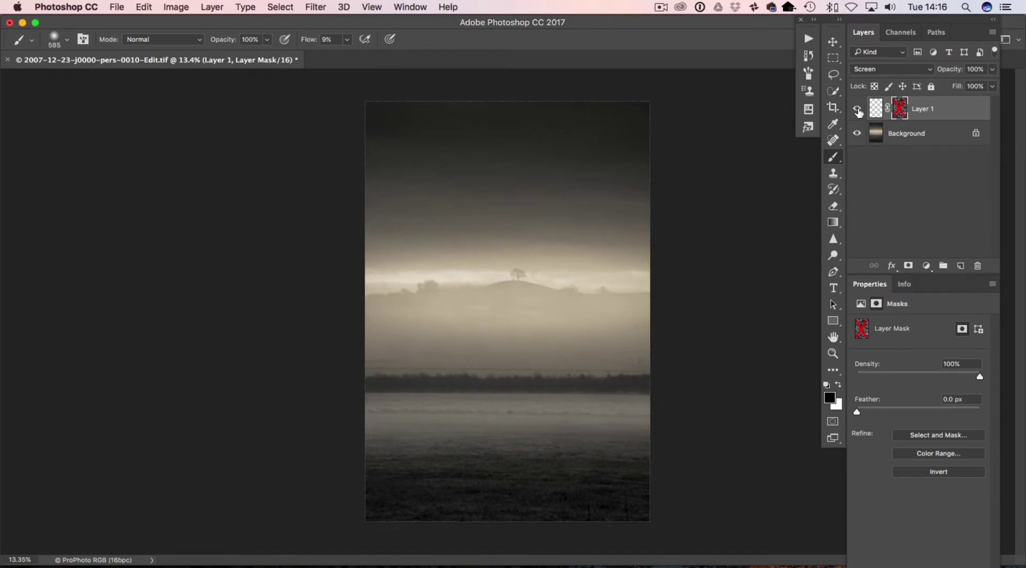
left_click(857, 111)
left_click(858, 110)
left_click(857, 111)
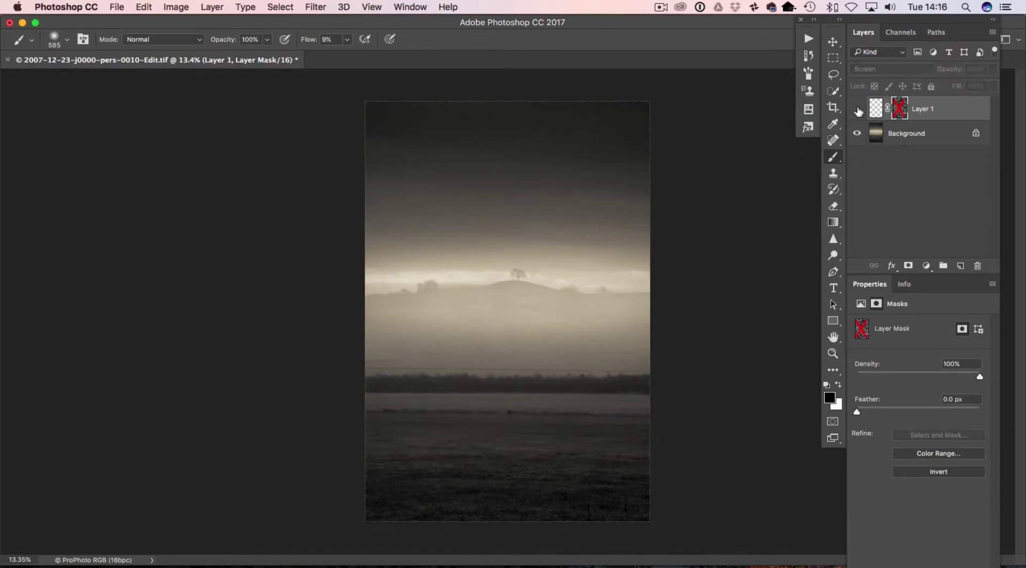
left_click(857, 111)
left_click(857, 111)
left_click(858, 110)
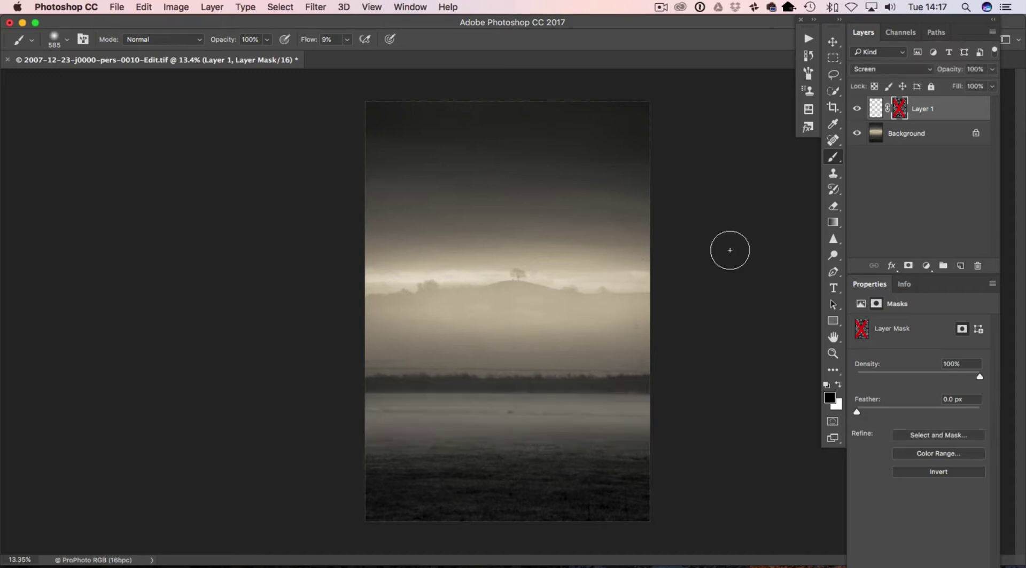
right_click(899, 110)
left_click(885, 113)
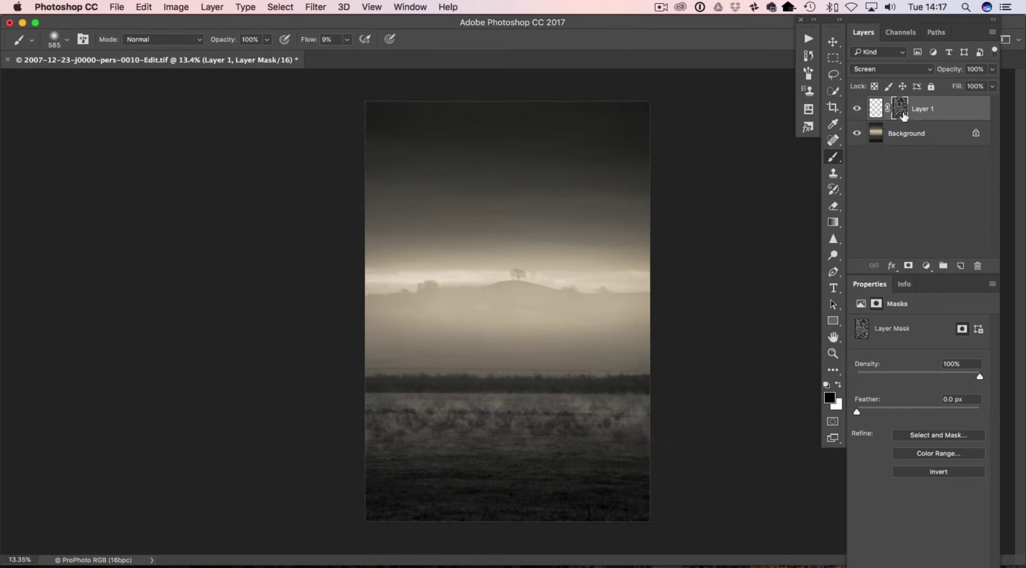
left_click(316, 7)
mouse_move(357, 155)
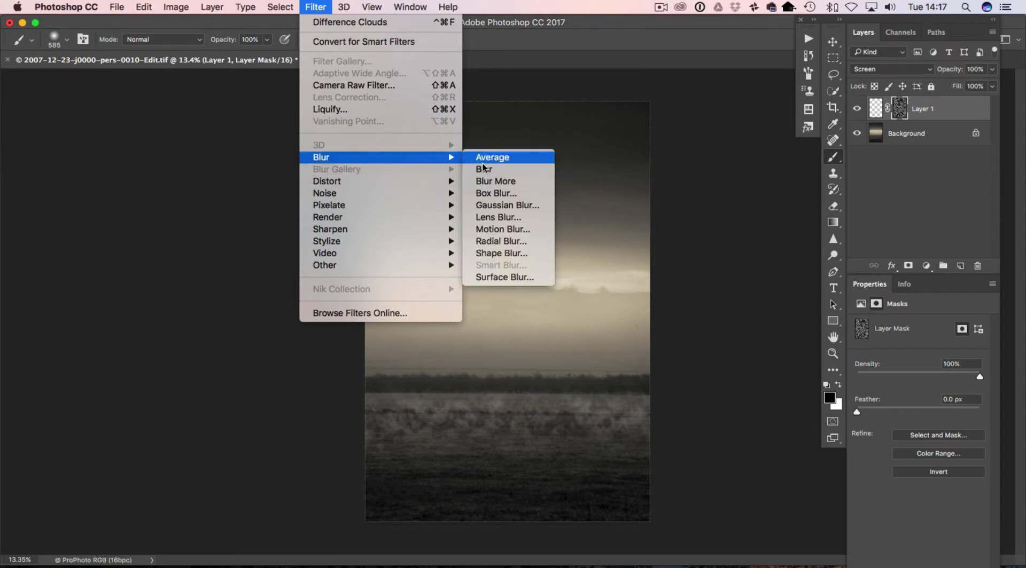
left_click(509, 230)
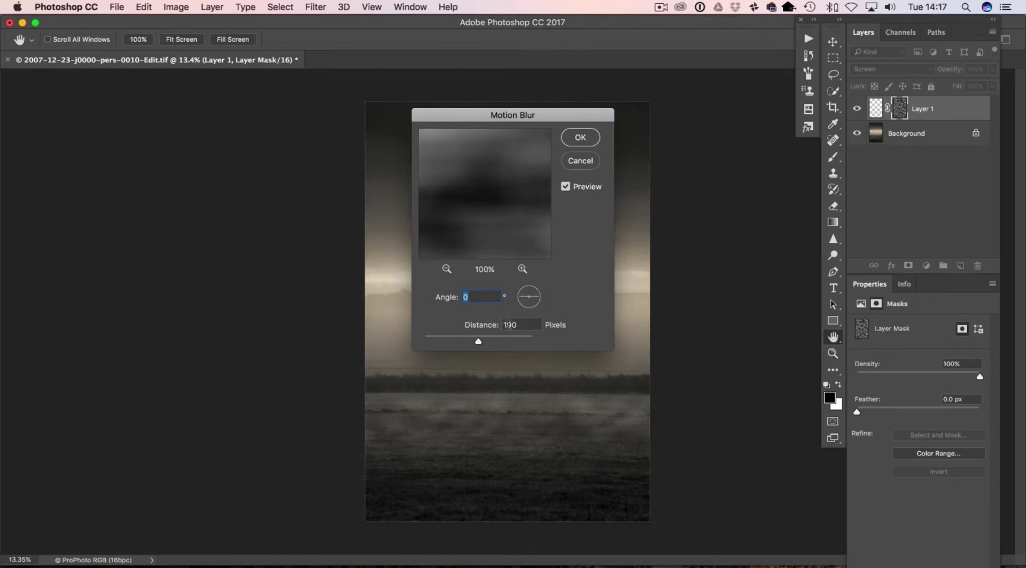
left_click_drag(483, 342, 502, 343)
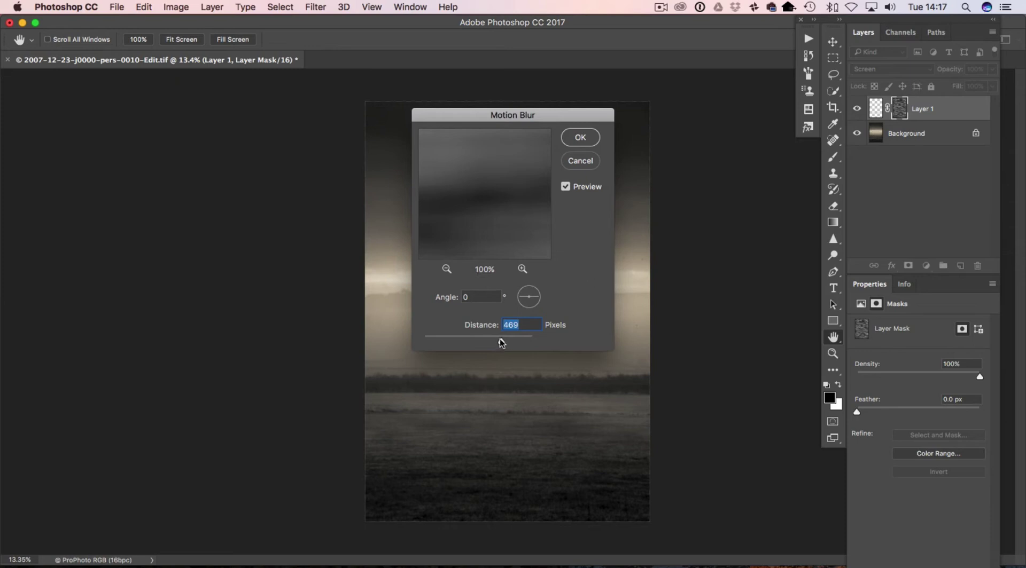
left_click_drag(501, 343, 500, 344)
left_click(582, 138)
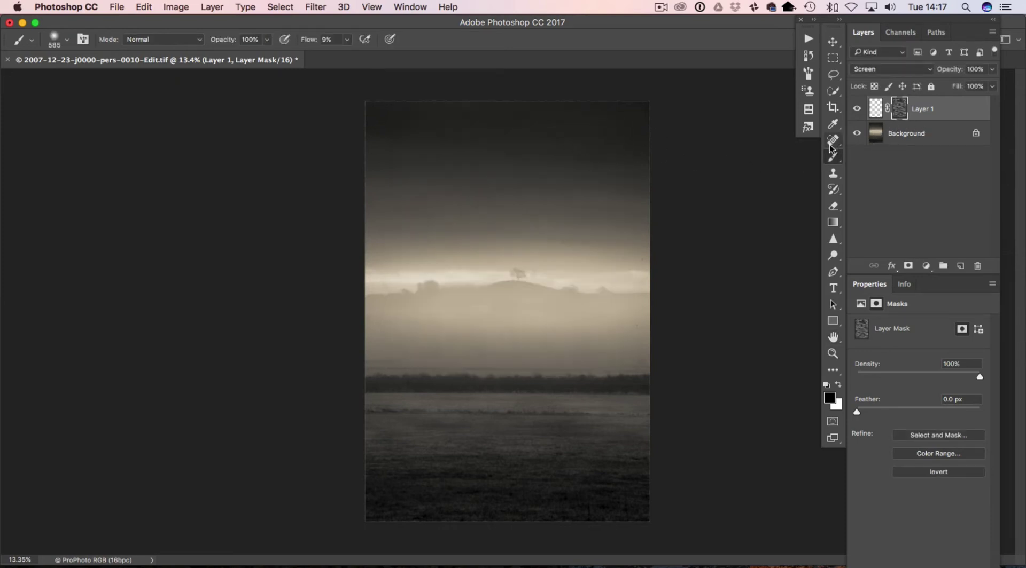
key("super+z")
key("super+z")
Soften Layer 1's mask with a Gaussian Blur of about 12 px radius
left_click(315, 7)
mouse_move(354, 156)
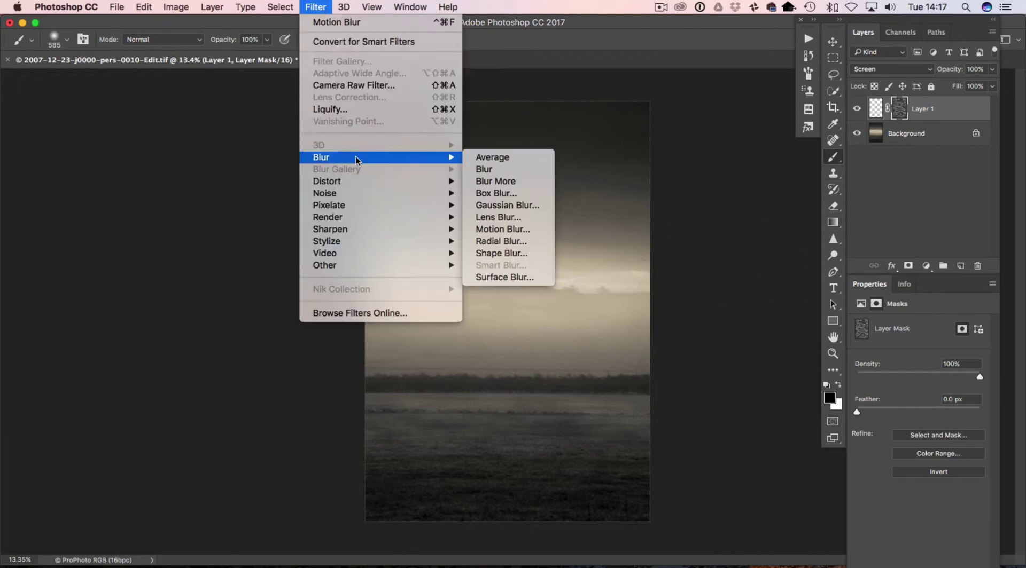
left_click(497, 206)
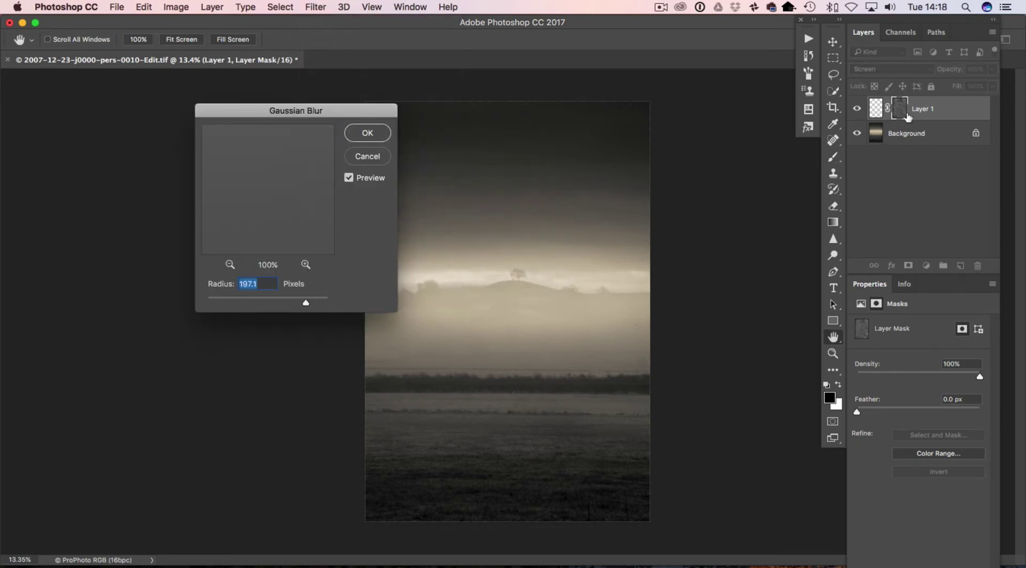
key("alt")
left_click_drag(305, 303, 262, 304)
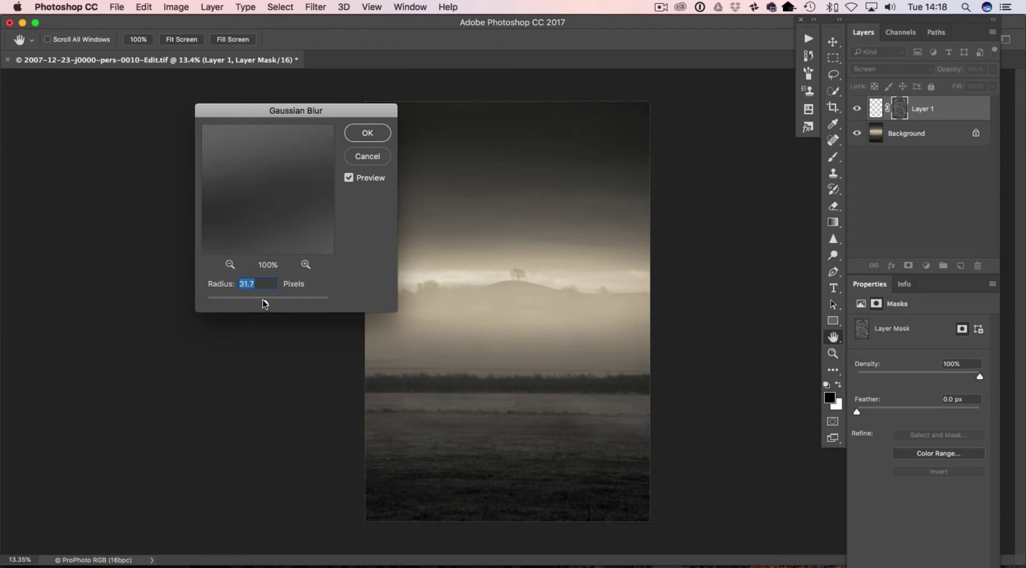
left_click(279, 211)
left_click(278, 210)
left_click_drag(262, 303, 256, 305)
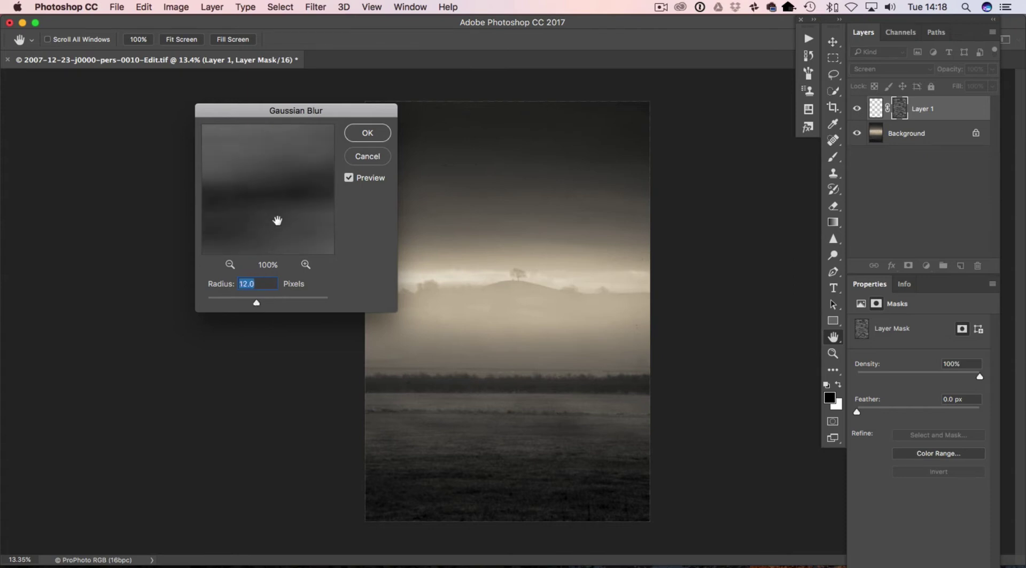
left_click(374, 137)
key("b")
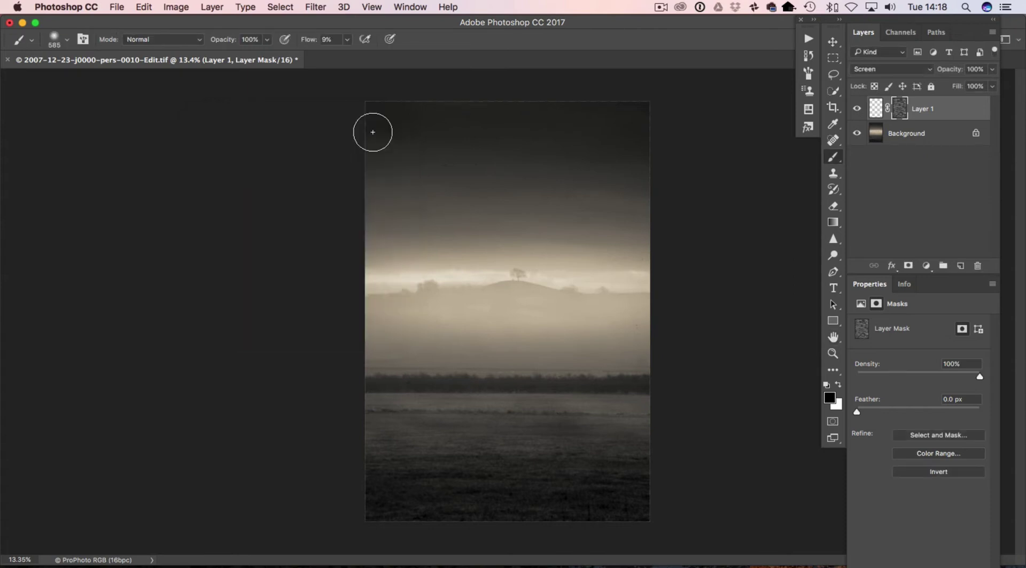
left_click(858, 108)
left_click(857, 108)
Apply a second Gaussian Blur of about 19 px and lower Layer 1's opacity to about 84%
left_click(310, 8)
mouse_move(380, 158)
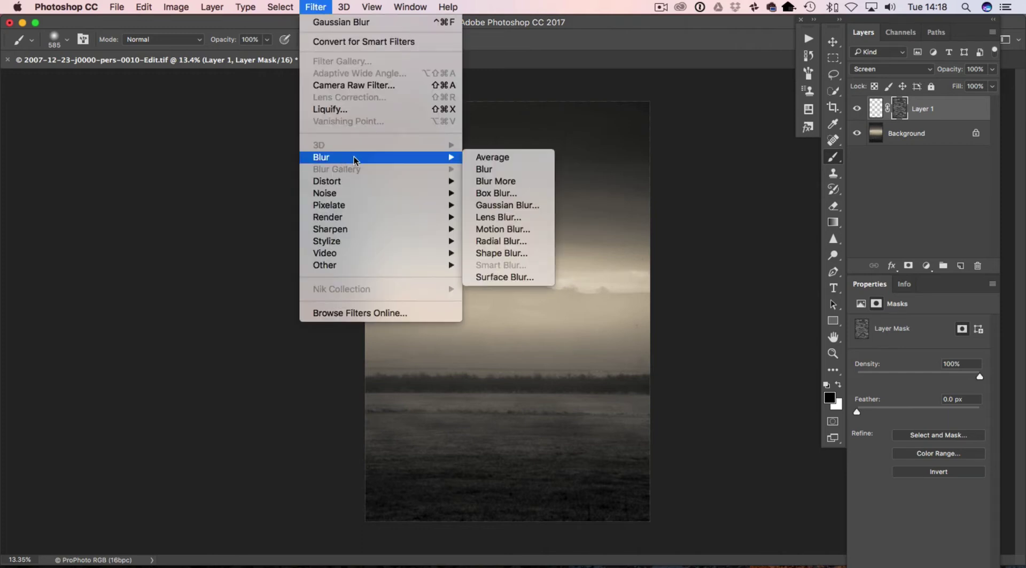
left_click(507, 204)
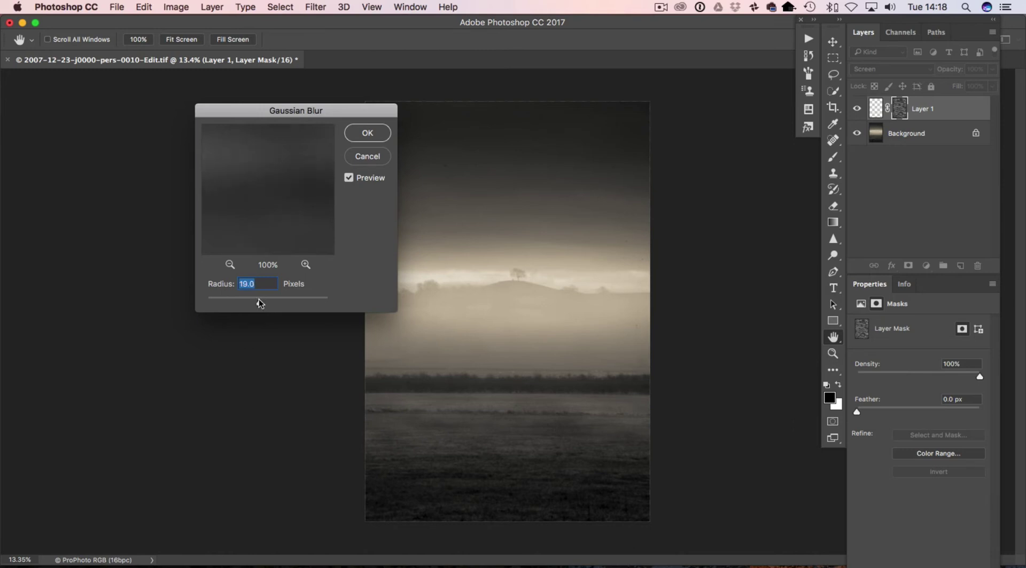
left_click(383, 134)
key("b")
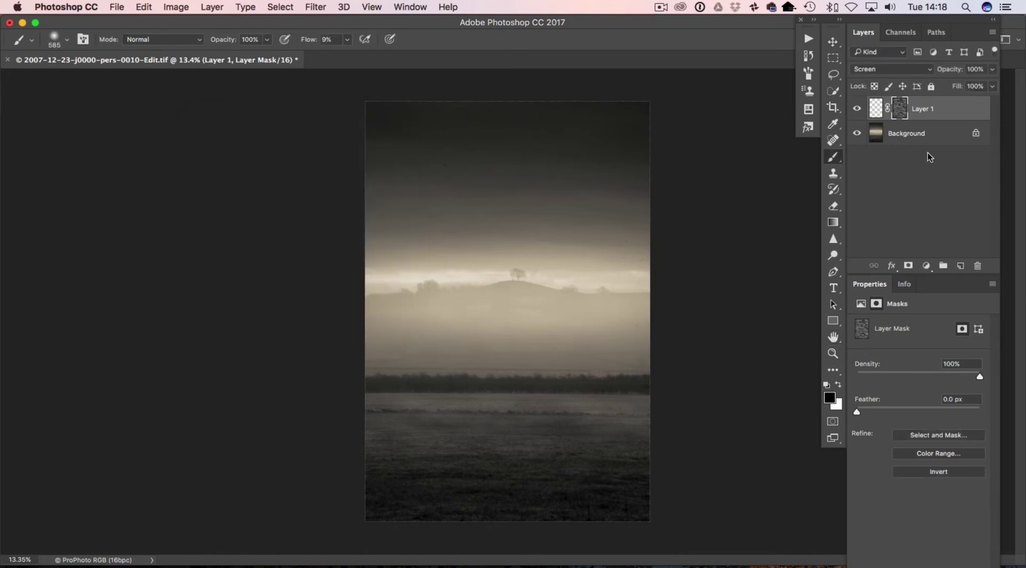
left_click(857, 109)
left_click(857, 109)
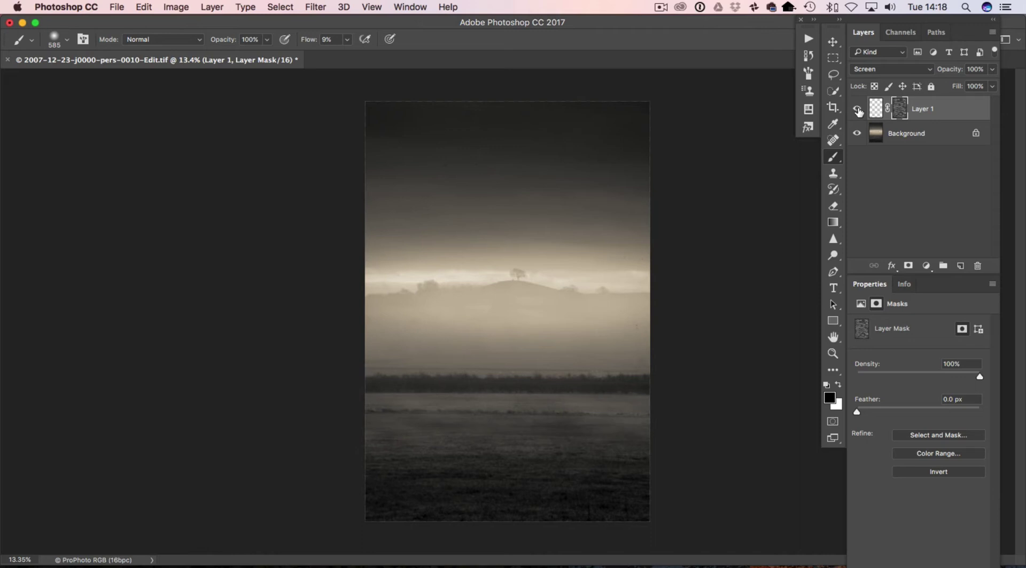
left_click(991, 69)
left_click_drag(993, 85, 980, 87)
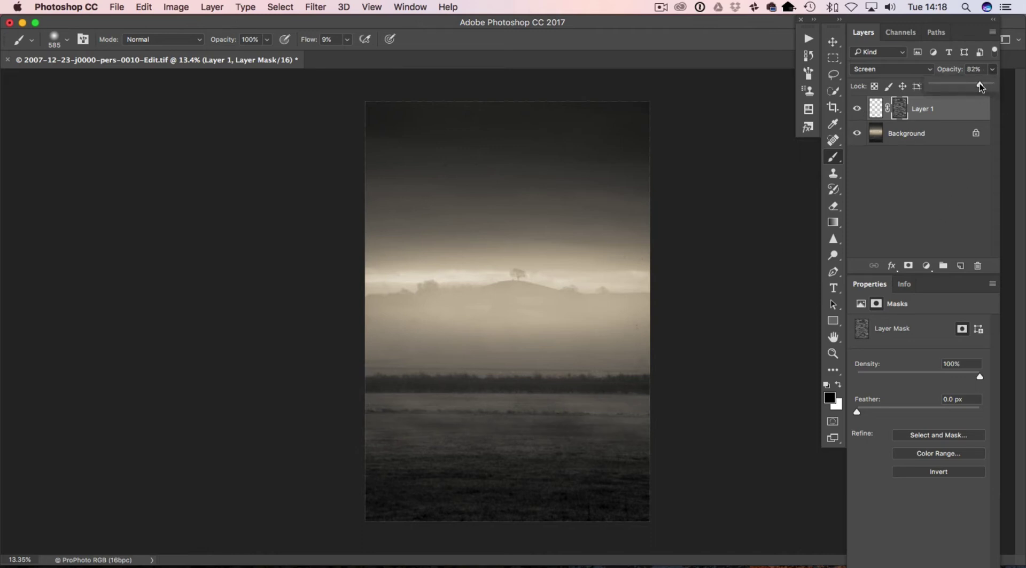
left_click(951, 133)
Add a new layer above Background and set the Gradient tool to Reflected, Foreground to Transparent
left_click(959, 266)
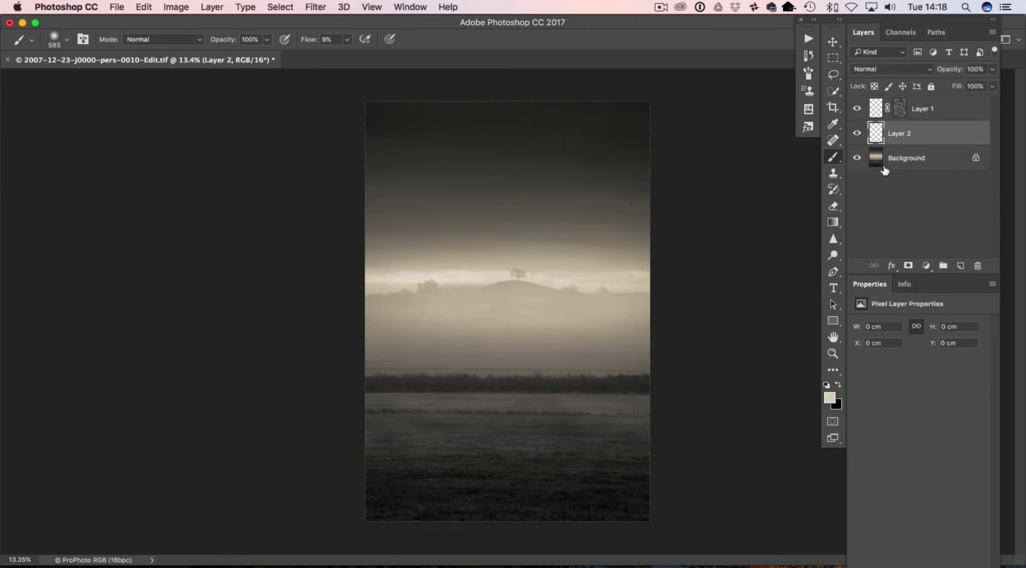
left_click(833, 223)
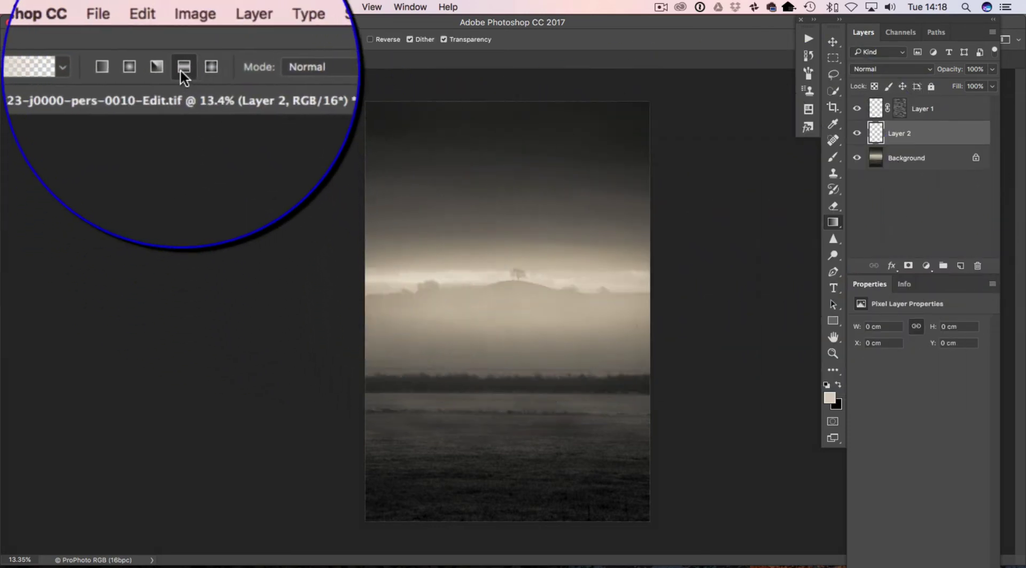
left_click(180, 70)
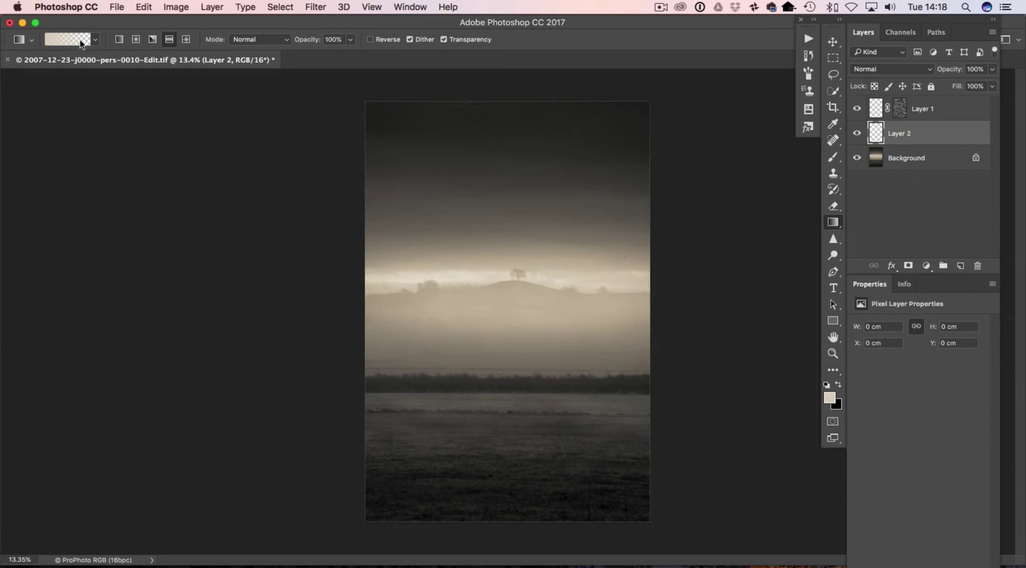
left_click(78, 40)
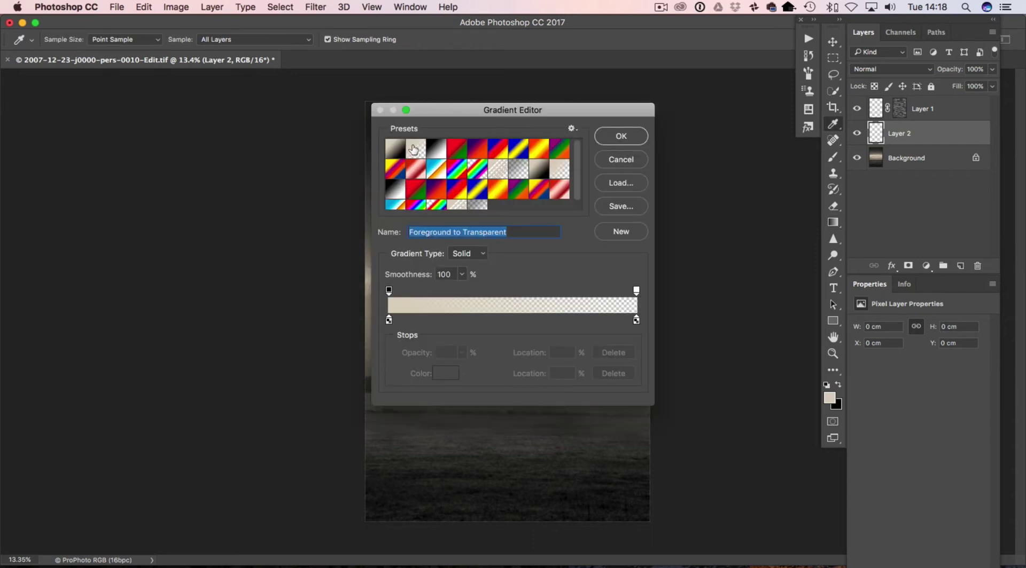
left_click(629, 138)
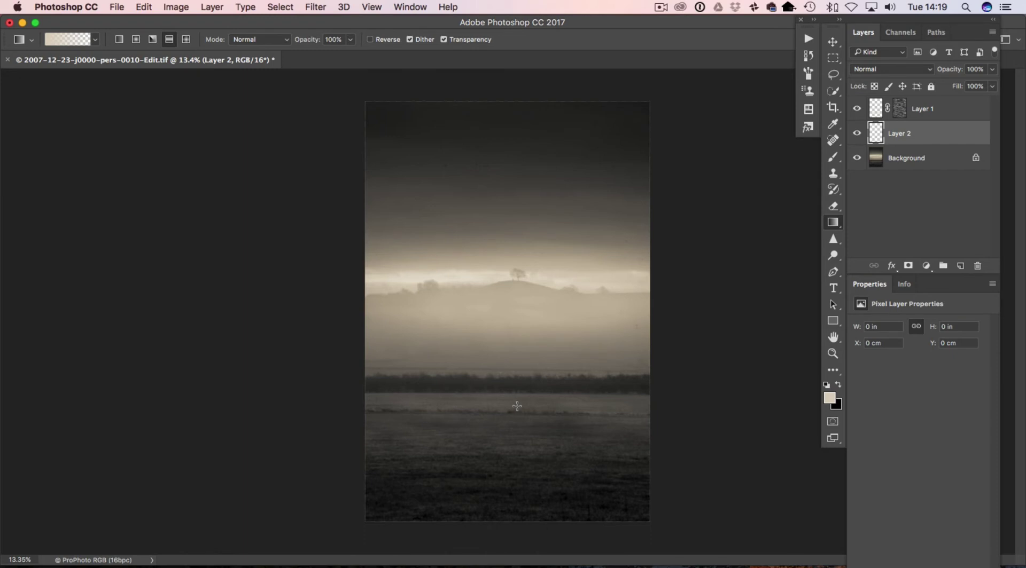
Draw the bright reflected band across the lower field, then set Layer 2 to Screen at 54% opacity
left_click_drag(516, 437, 516, 438)
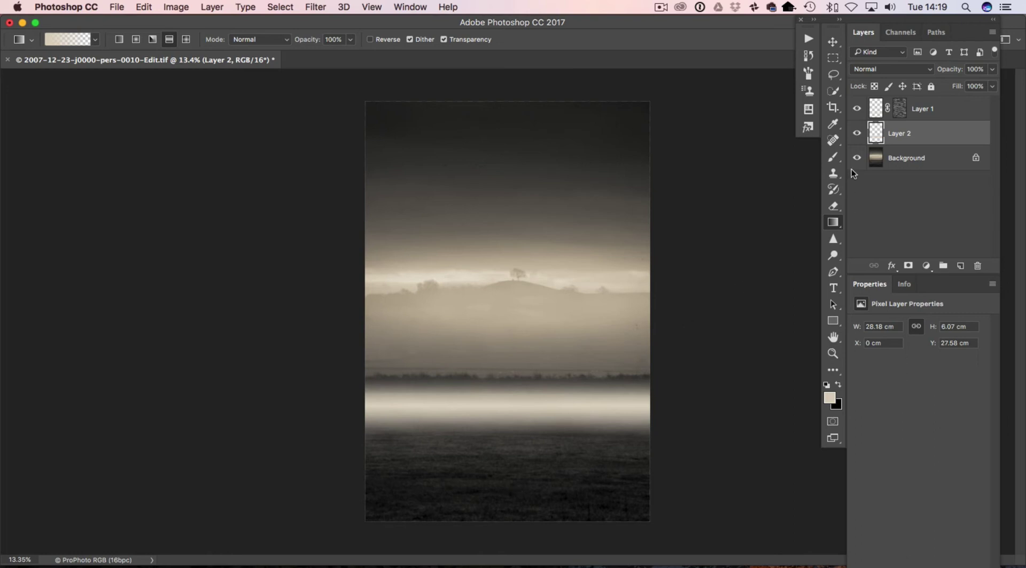
left_click(876, 68)
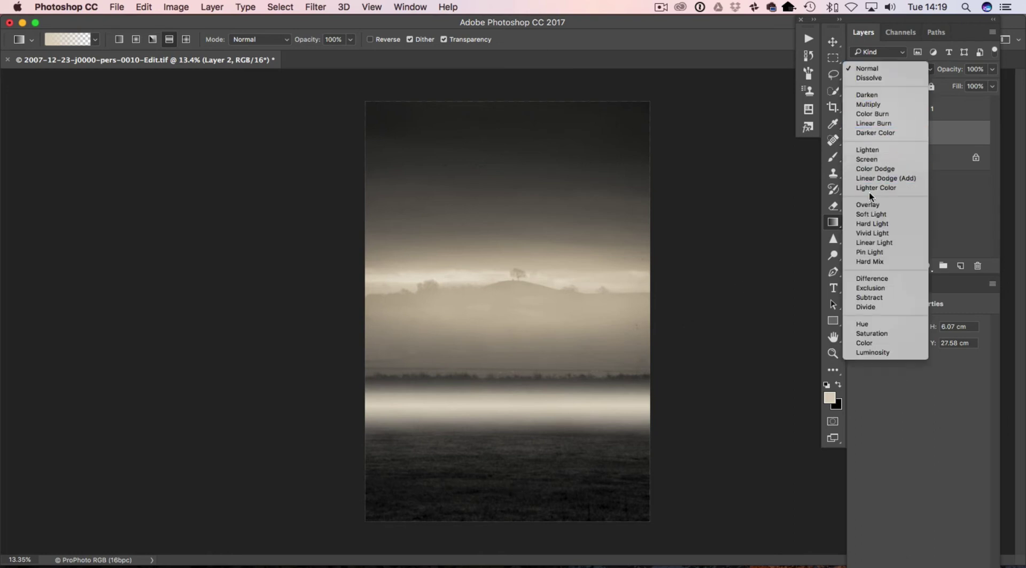
left_click(876, 159)
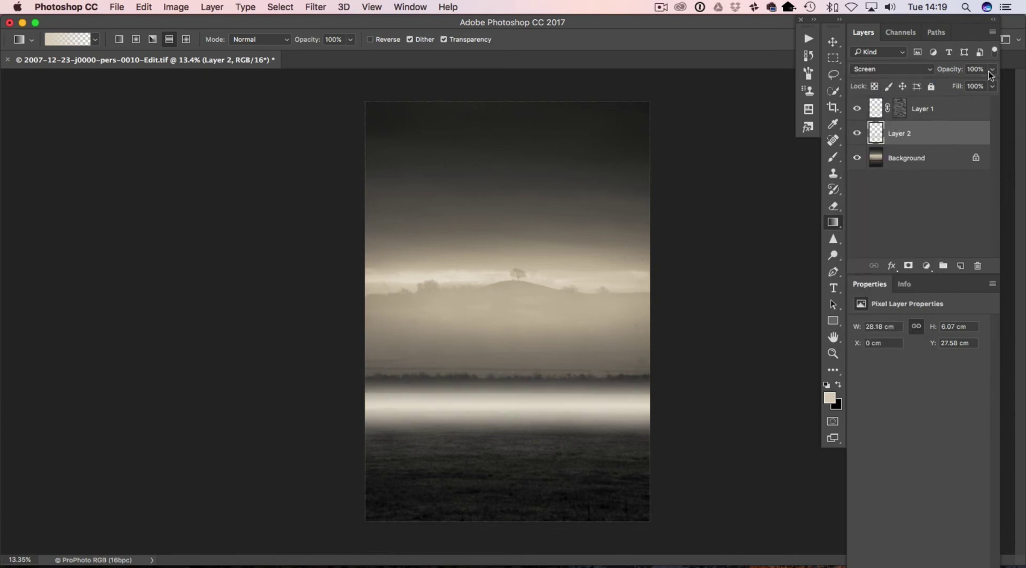
left_click_drag(992, 70, 976, 86)
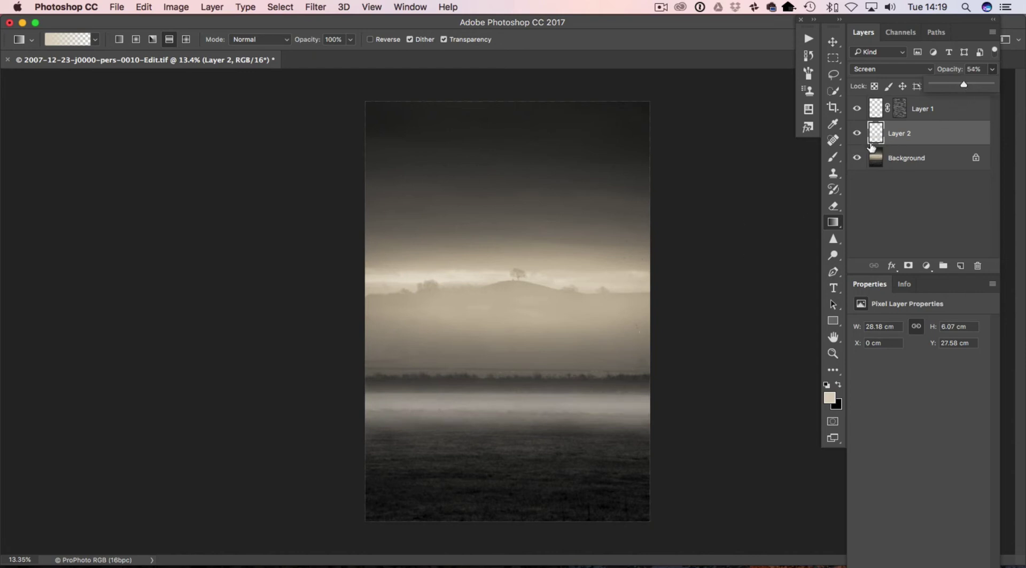
Apply Motion Blur to Layer 2's band with angle -86° and distance about 625 pixels
left_click(315, 7)
mouse_move(353, 163)
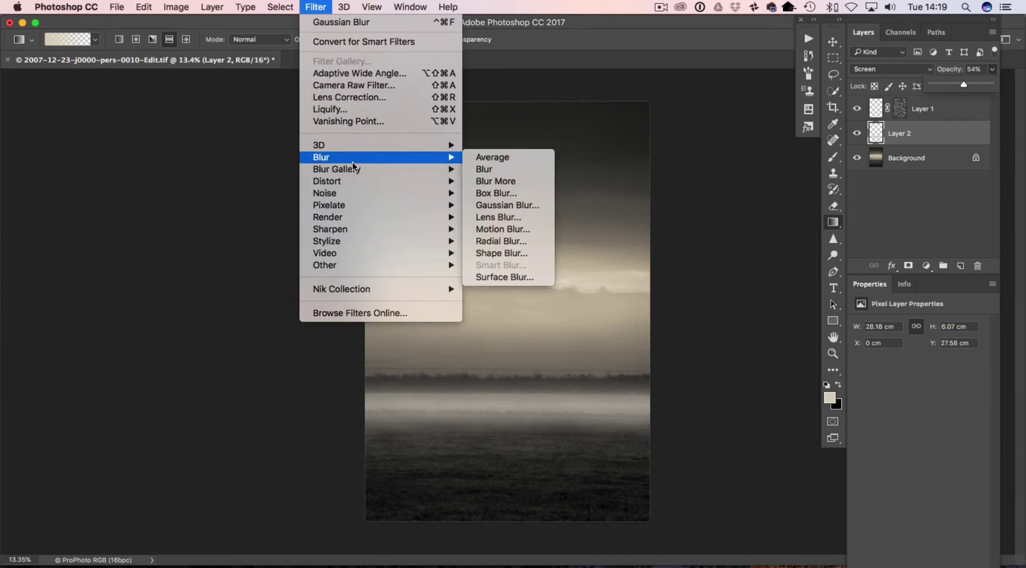
mouse_move(440, 162)
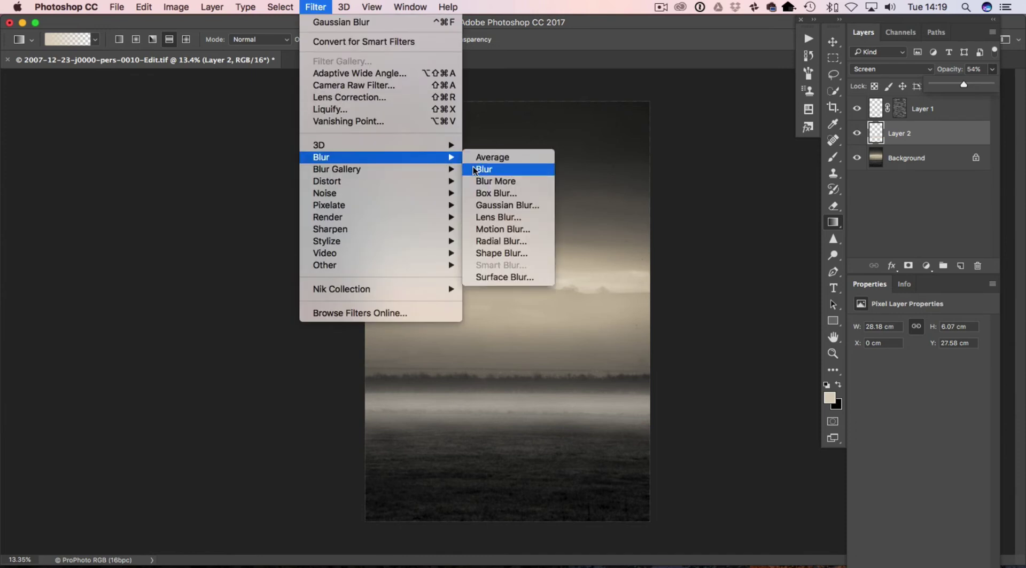
left_click(502, 229)
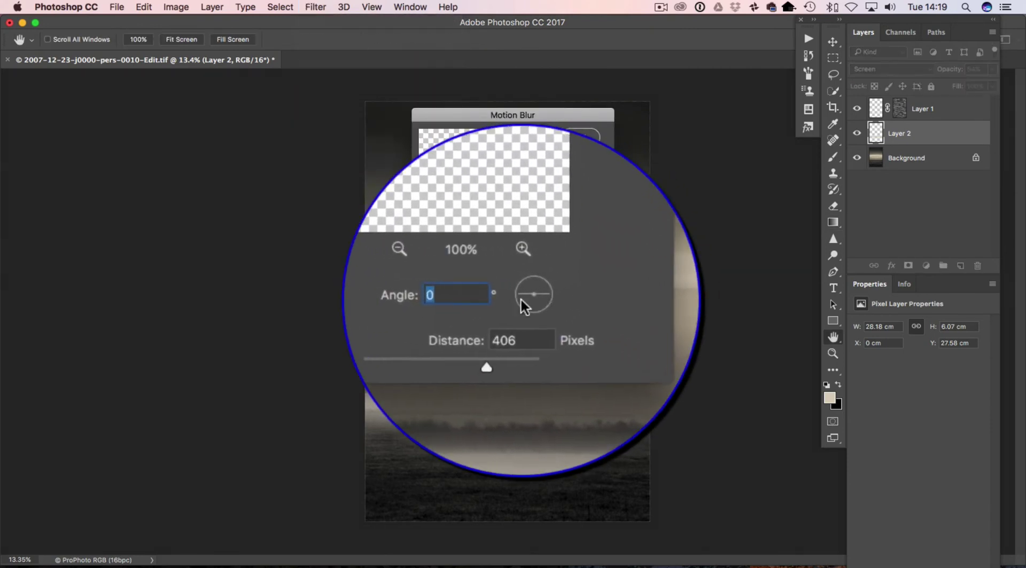
left_click_drag(537, 297, 535, 312)
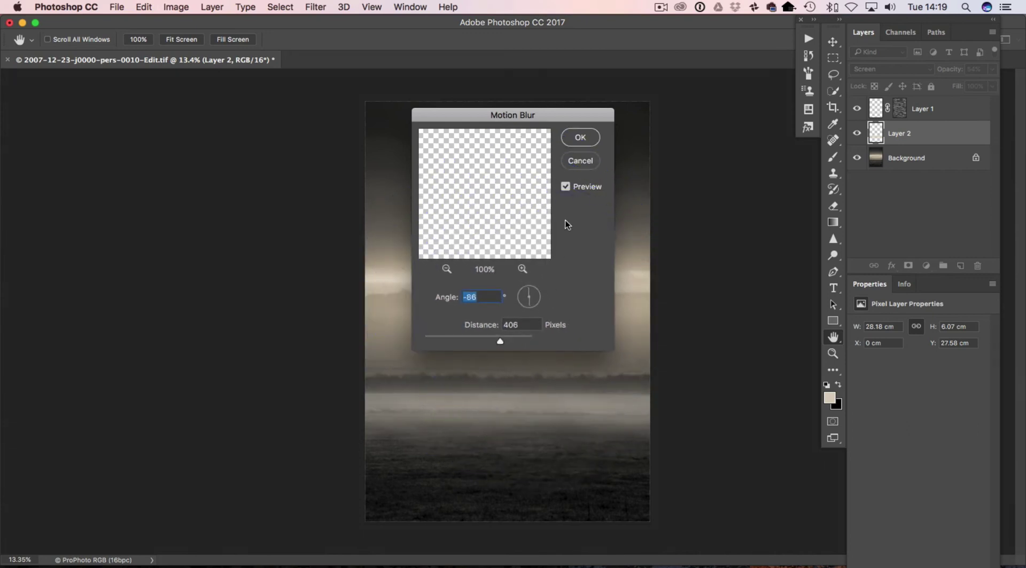
left_click_drag(566, 113, 278, 112)
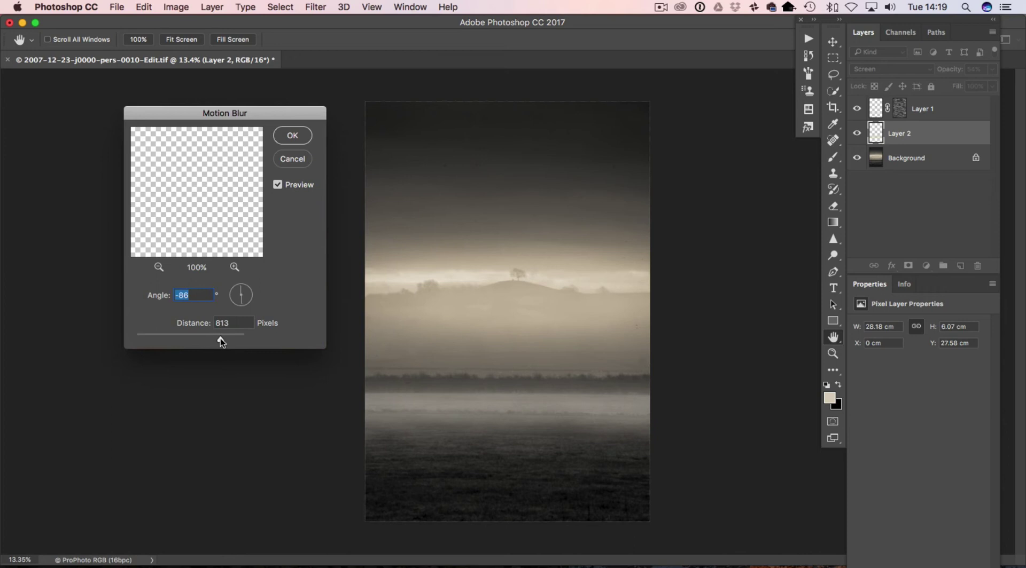
left_click_drag(220, 341, 215, 341)
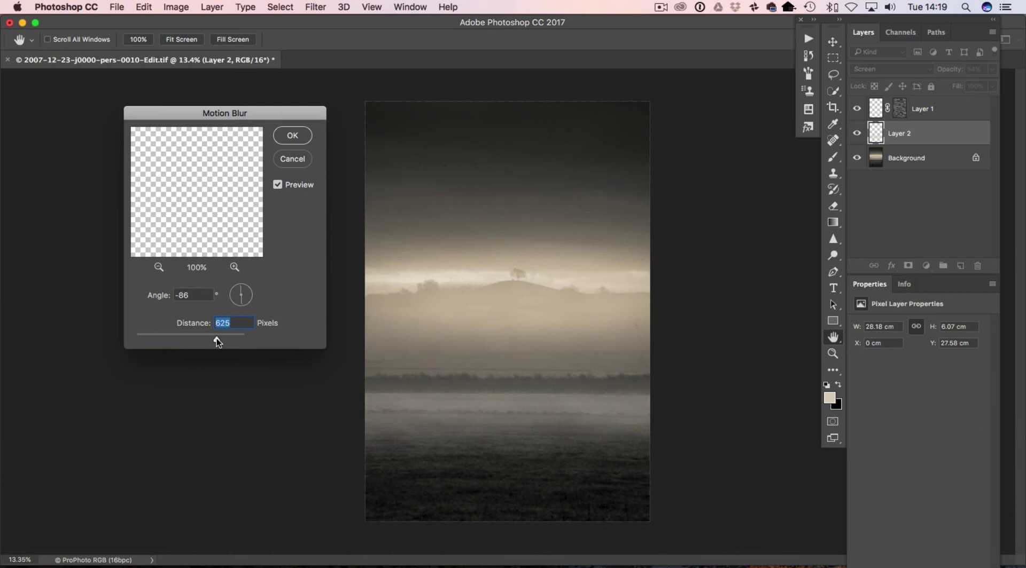
left_click(294, 135)
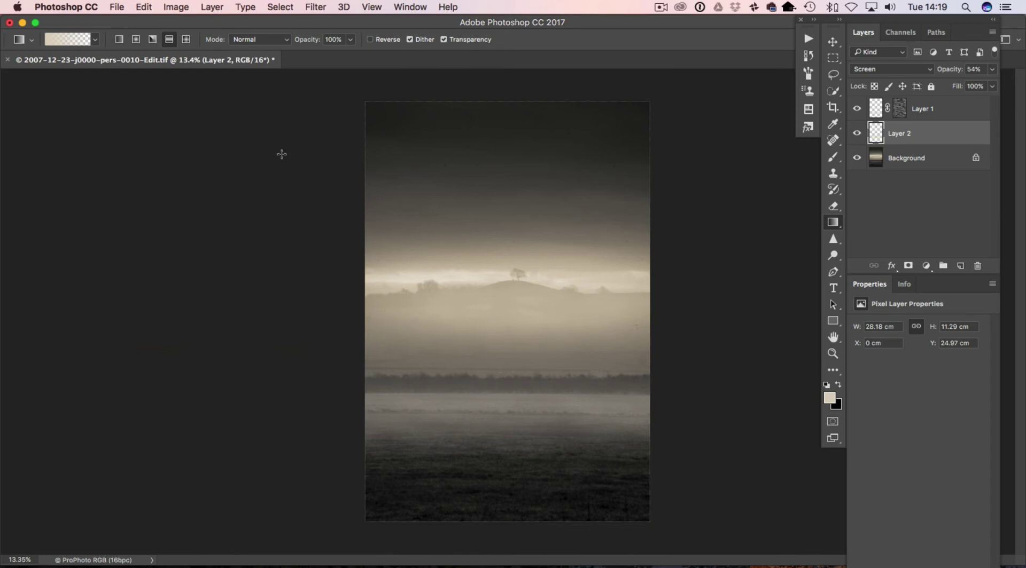
left_click(857, 134)
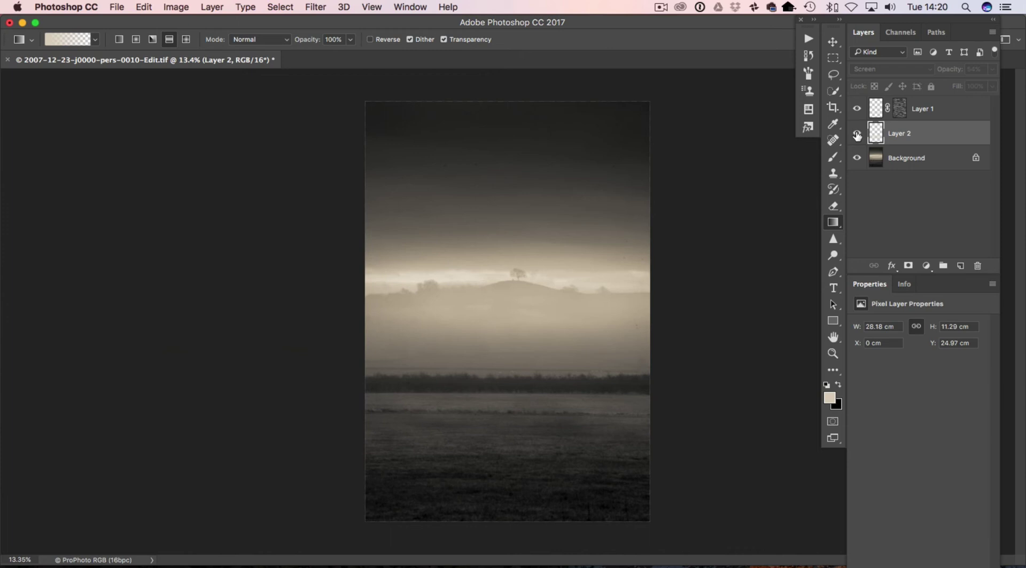
left_click(857, 134)
left_click(857, 109)
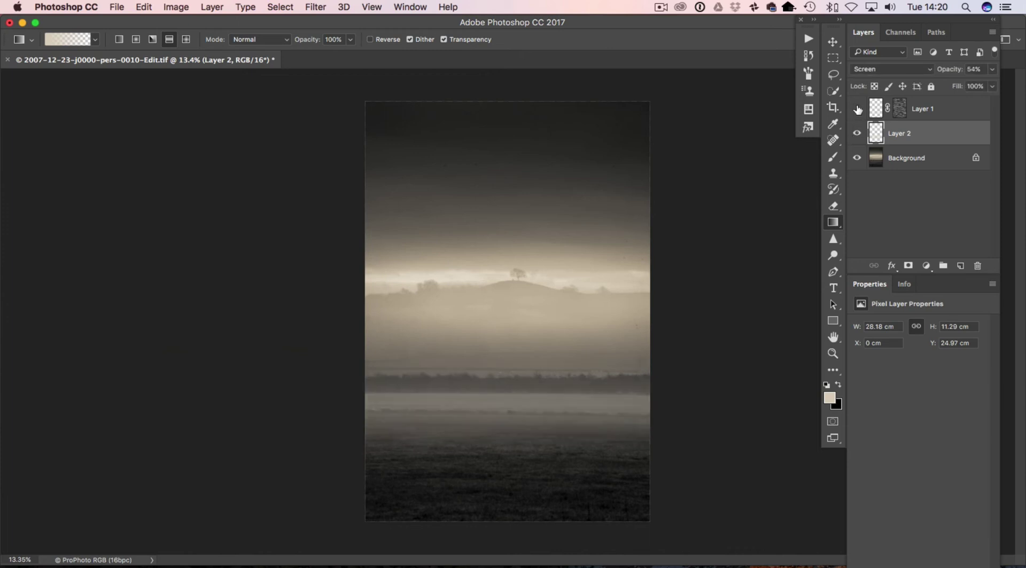
left_click(857, 109)
left_click(857, 110)
left_click(858, 110)
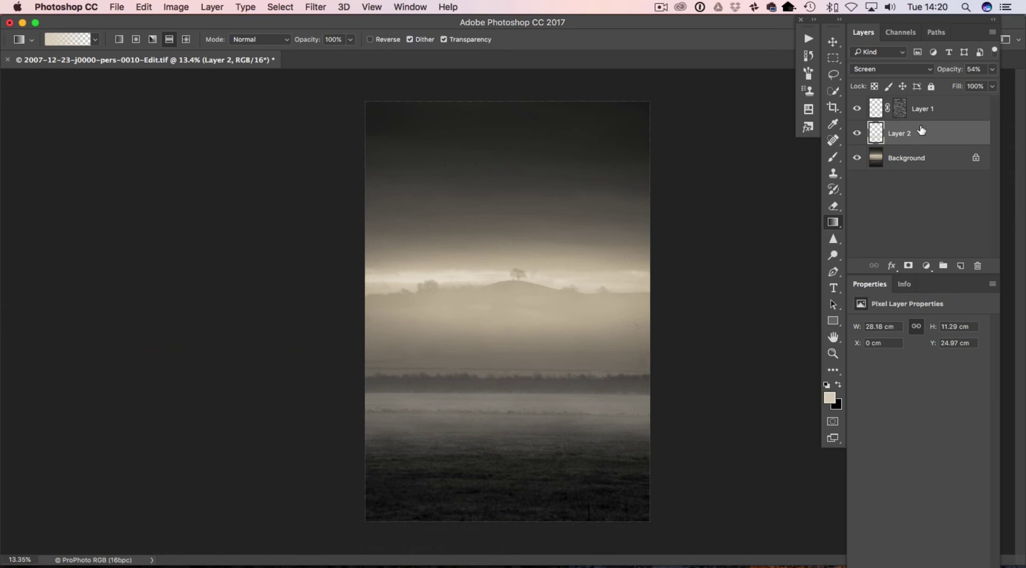
Duplicate Layer 2 with Cmd+J and set the copy's opacity to 41%
key("super+j")
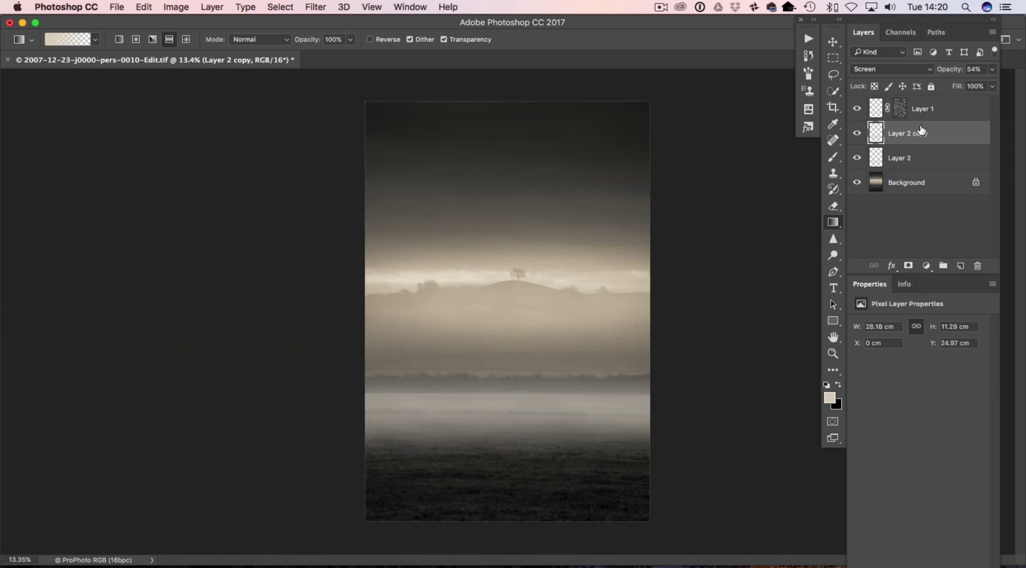
left_click(993, 70)
left_click_drag(955, 85, 951, 85)
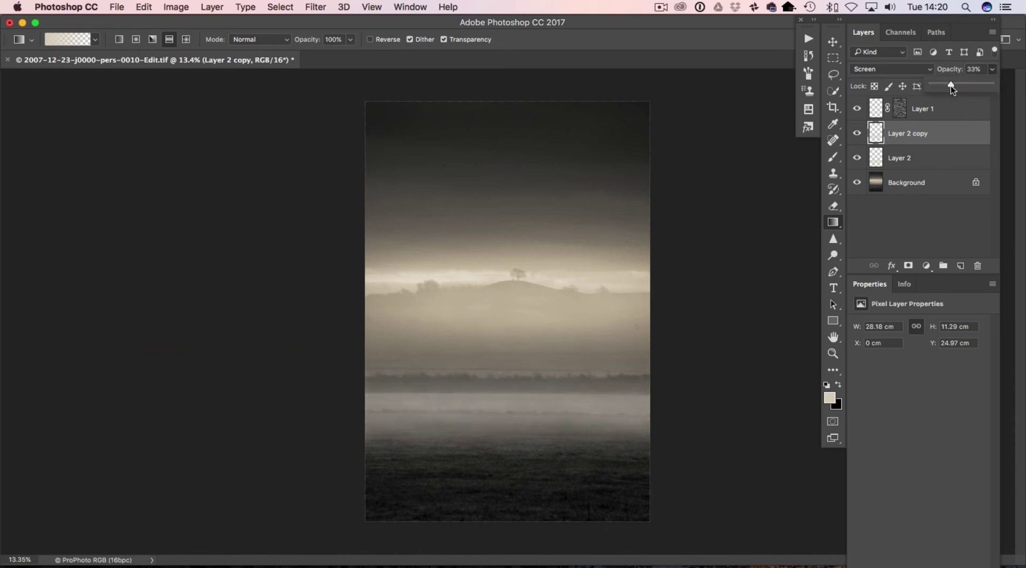
left_click_drag(954, 86, 957, 86)
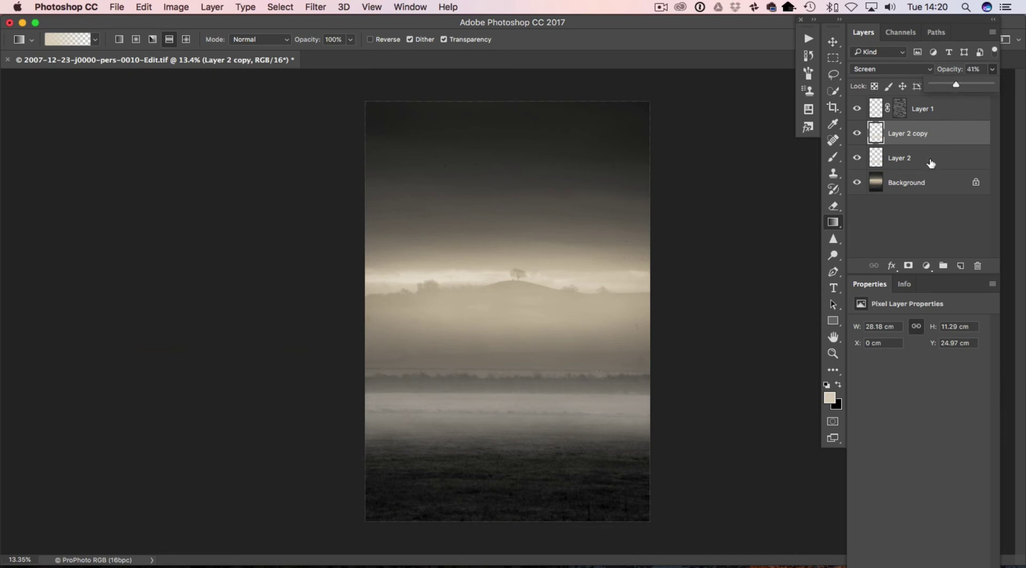
left_click(953, 113)
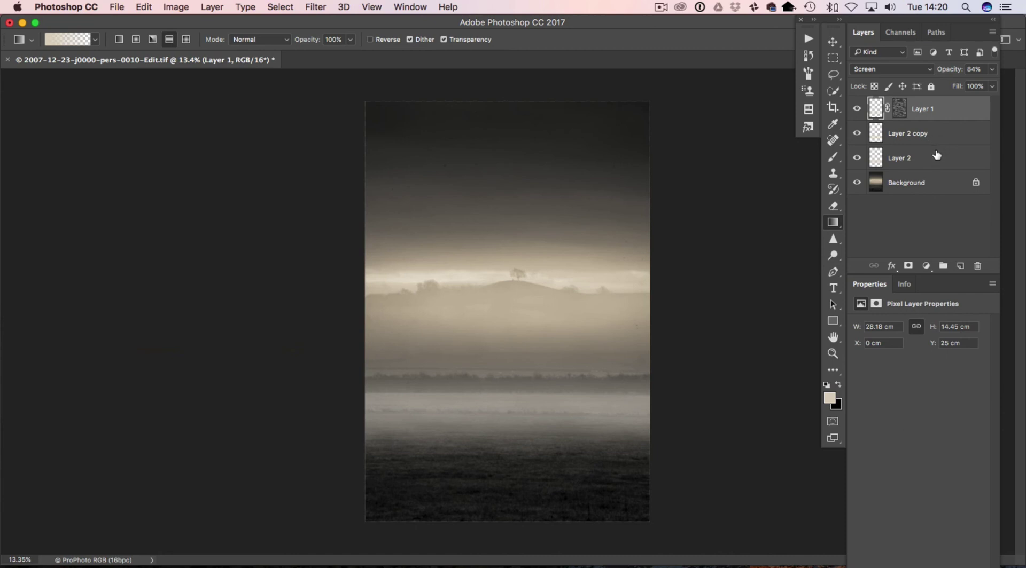
Group Layer 1, Layer 2 copy and Layer 2 into Group 1, then expand it to check each layer
left_click(936, 156, "shift")
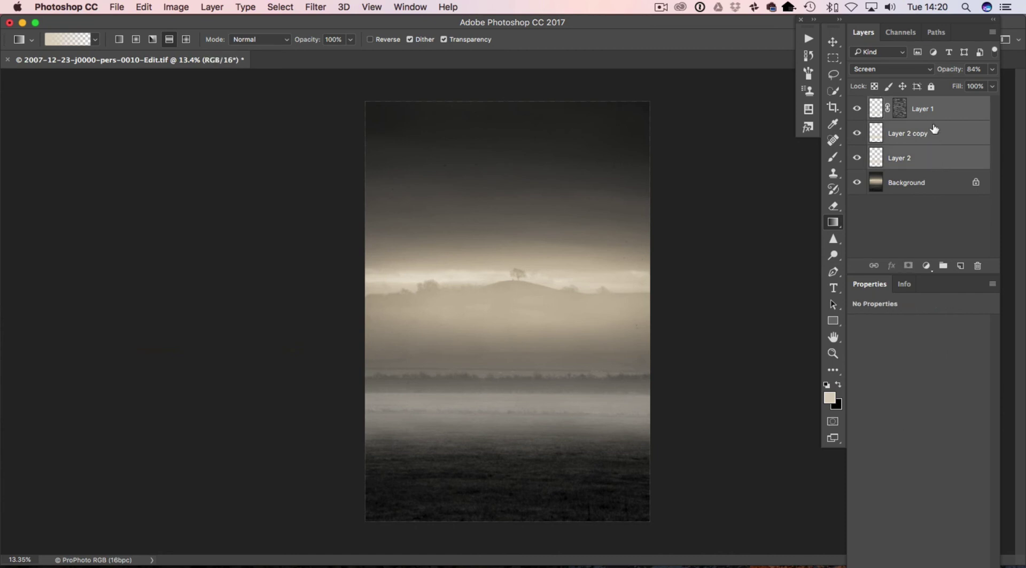
key("super+g")
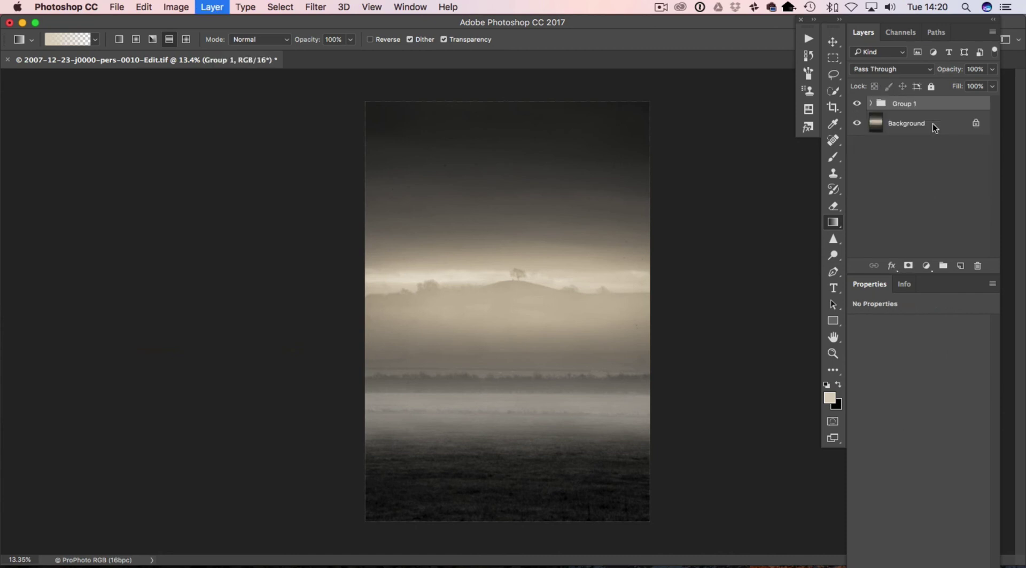
left_click(857, 105)
left_click(857, 105)
left_click(869, 105)
left_click(920, 153)
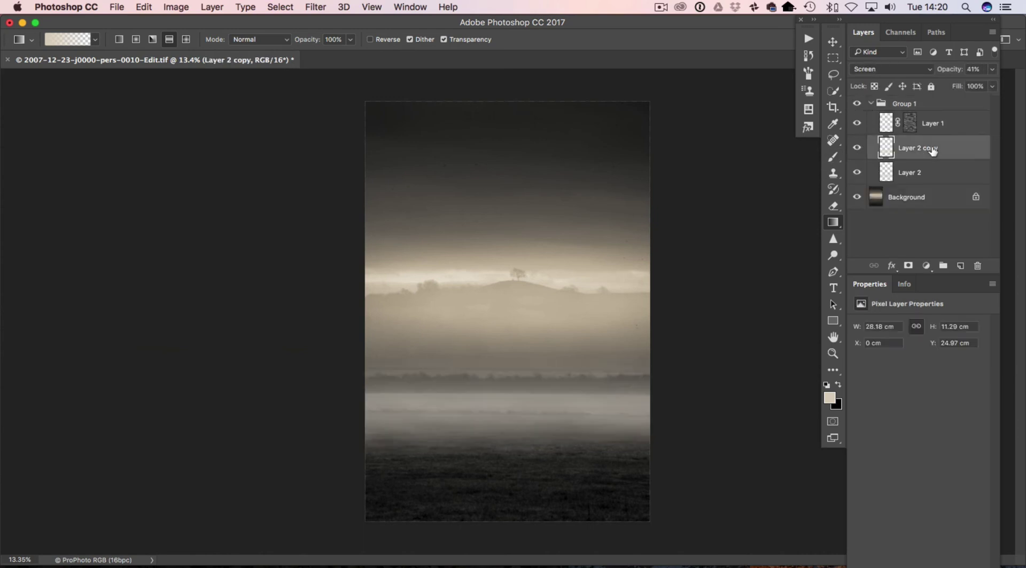
left_click(992, 70)
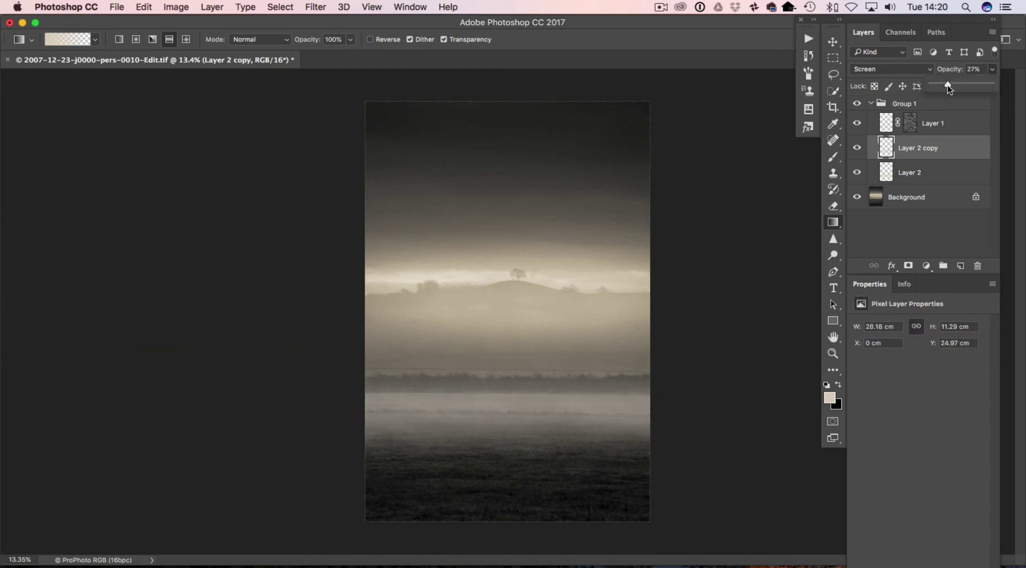
left_click(930, 174)
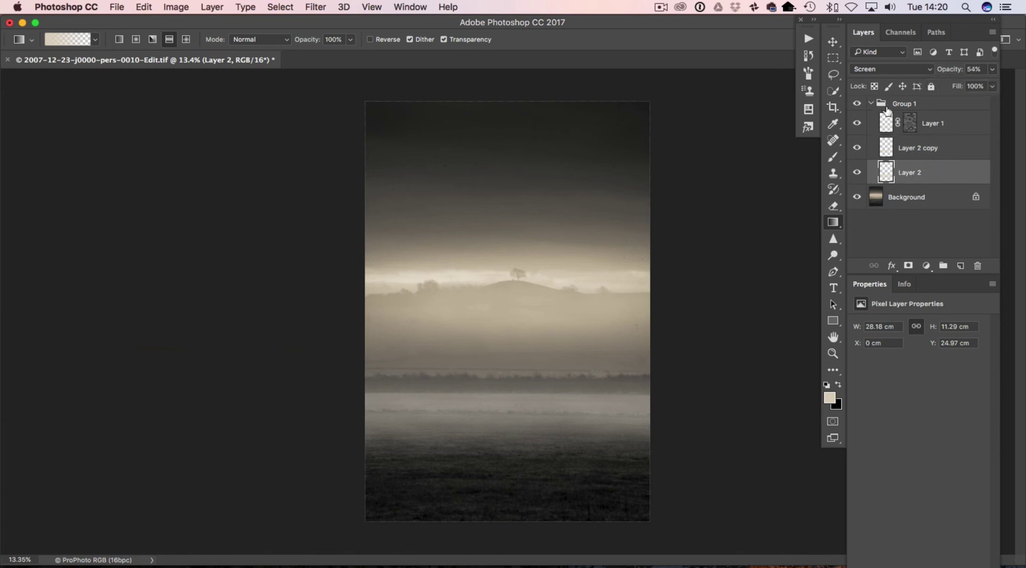
left_click(950, 130)
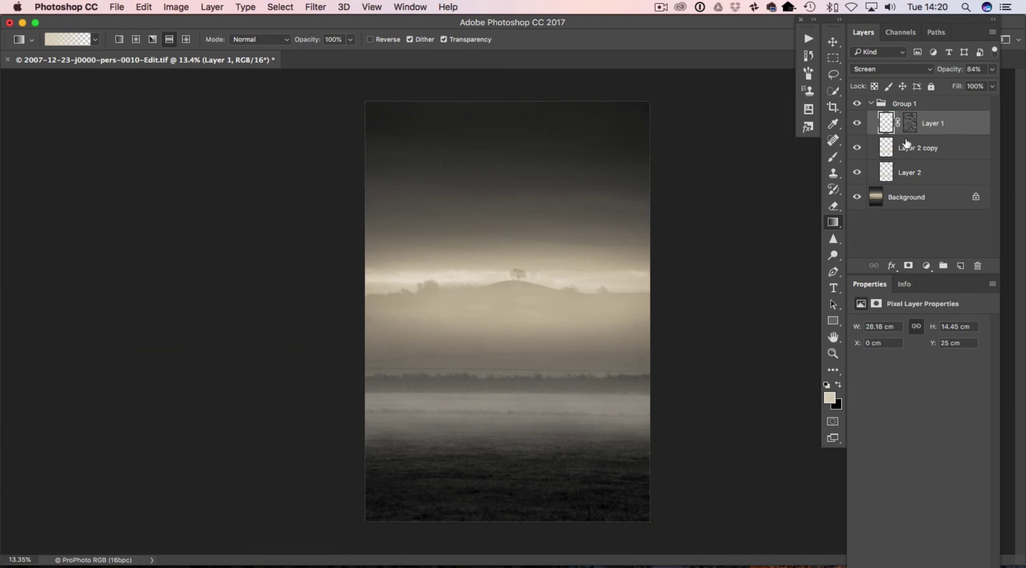
Convert Layer 2 into a smart object
left_click(925, 173)
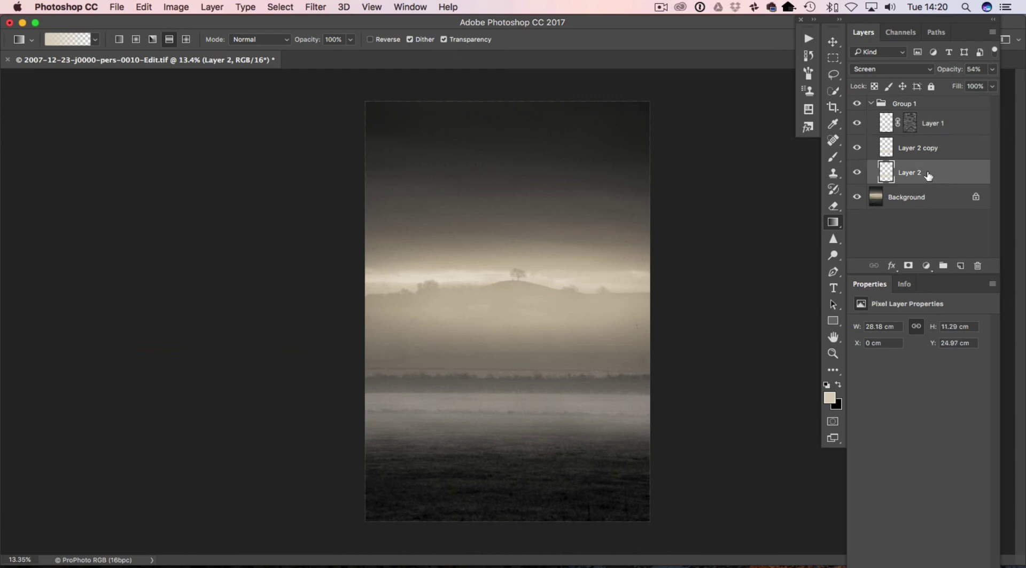
right_click(894, 177)
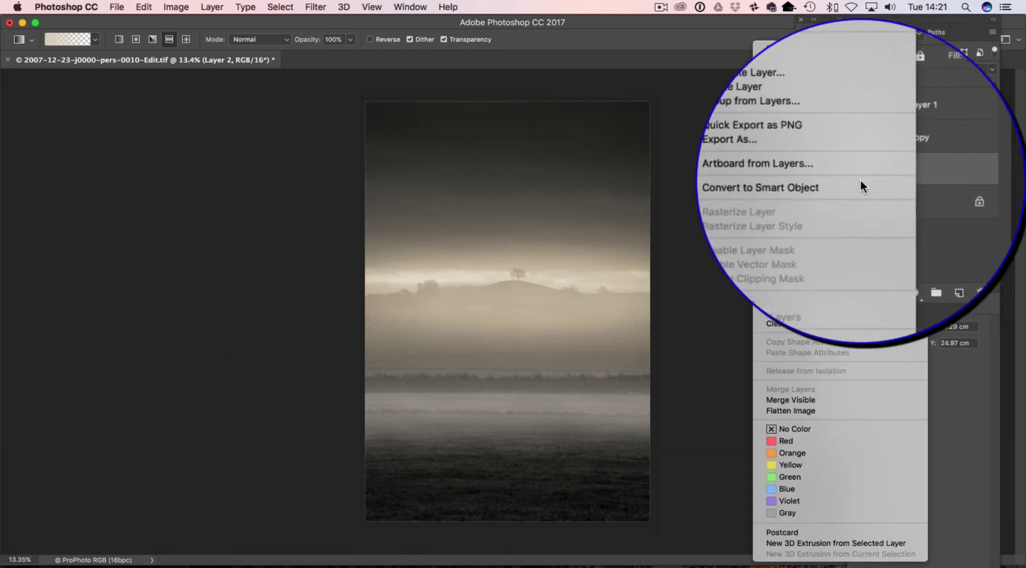
left_click(799, 192)
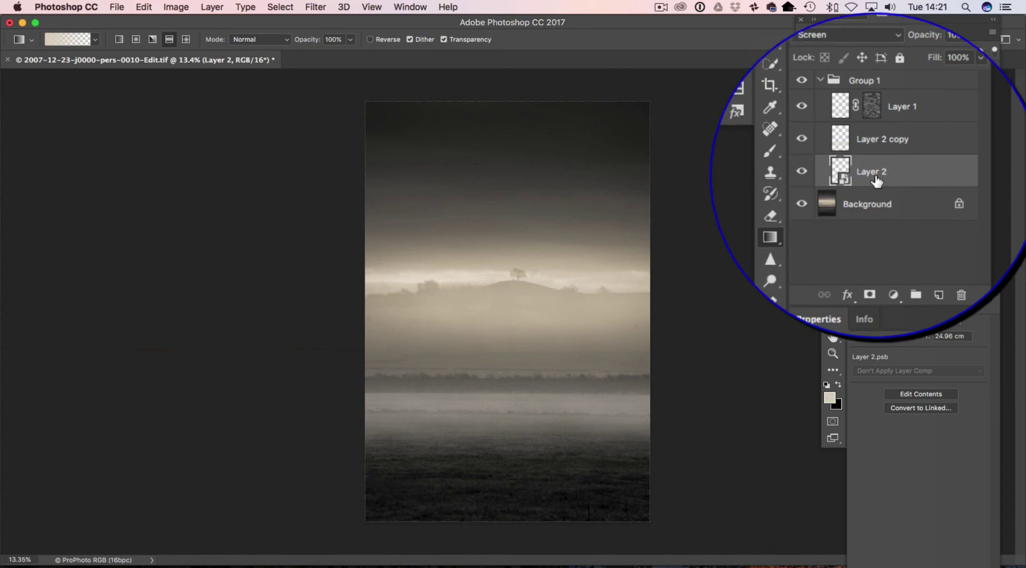
Add Noise to Layer 2 at 3.6%, Gaussian, monochromatic, as a smart filter
left_click(315, 7)
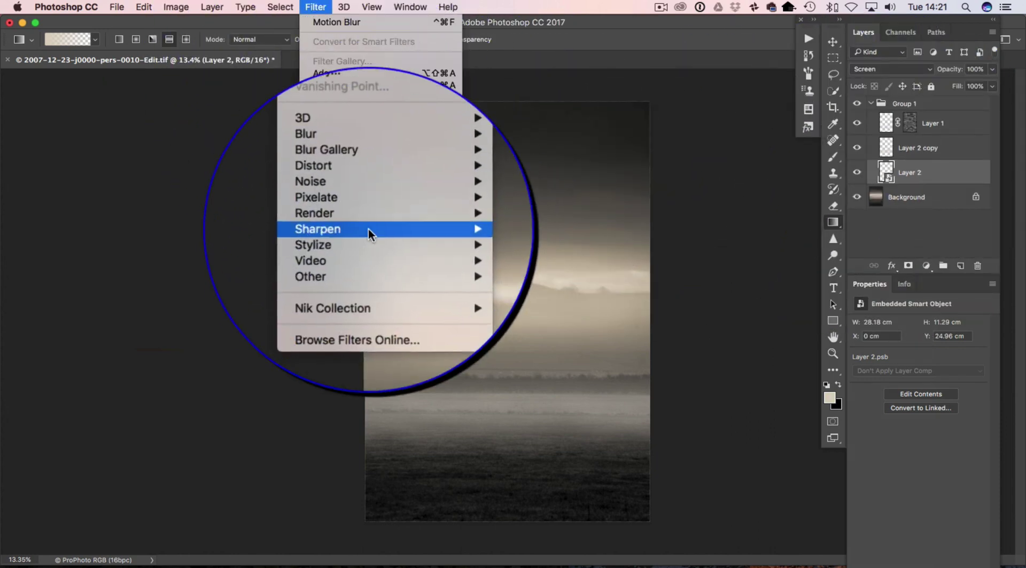
mouse_move(418, 190)
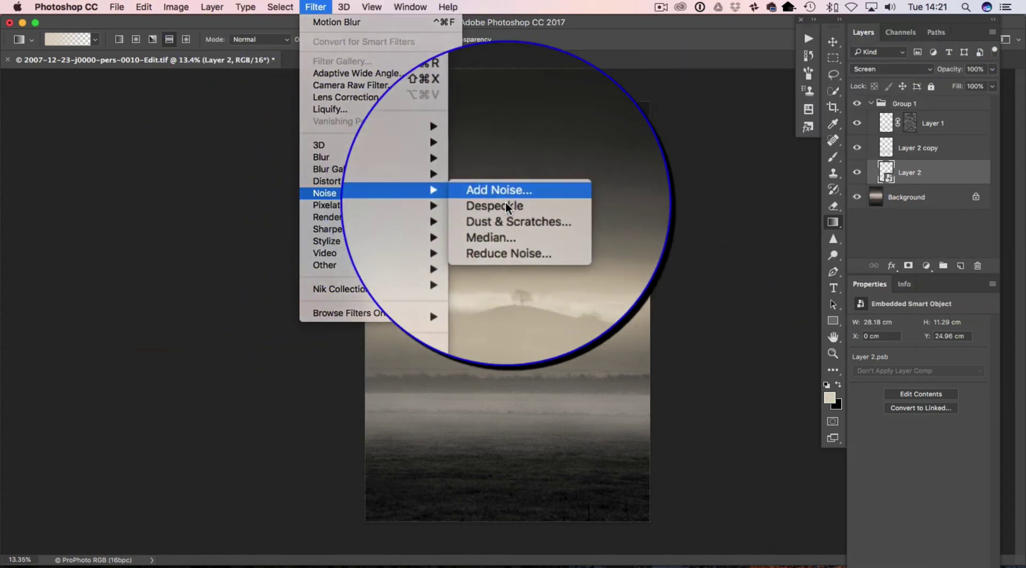
left_click(492, 187)
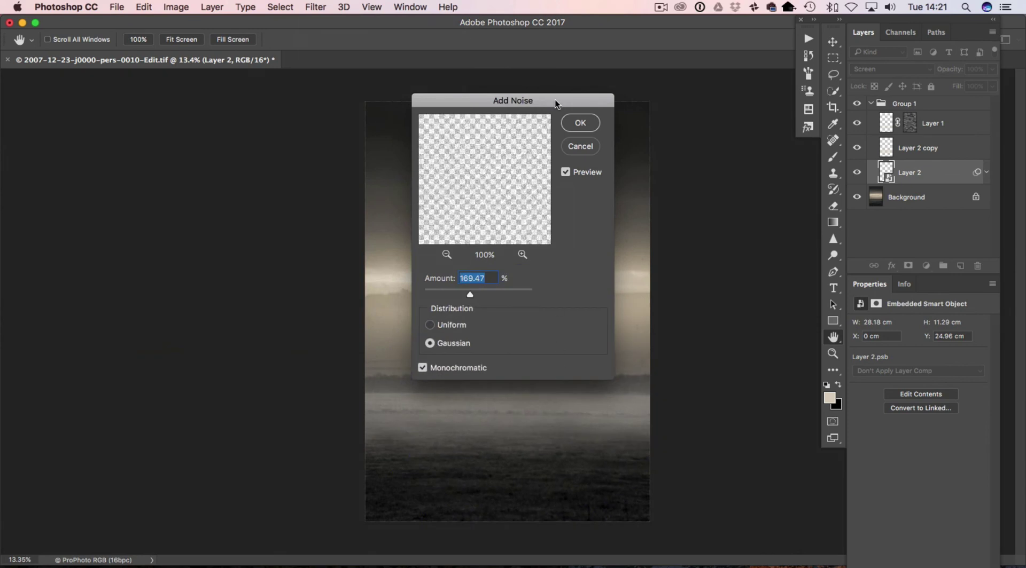
left_click_drag(555, 105, 293, 95)
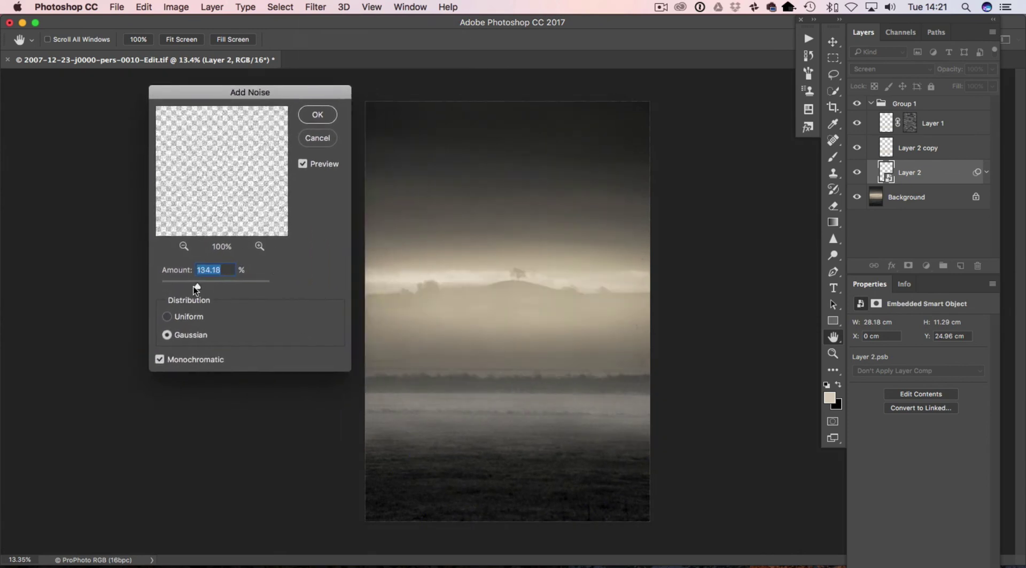
left_click_drag(191, 287, 161, 289)
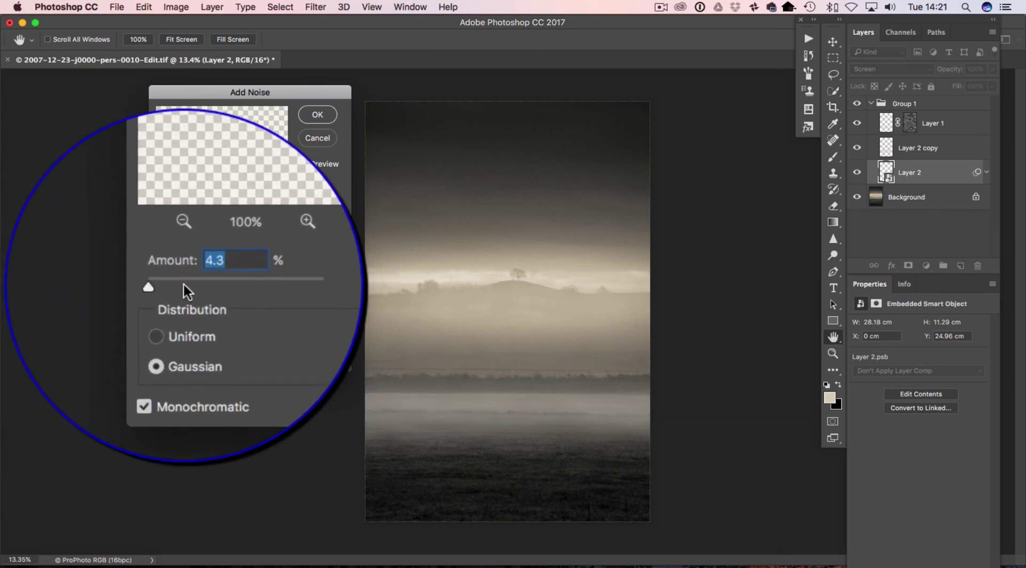
key("Down")
key("Down")
key("Down")
key("Down")
key("Down")
key("Down")
key("Down")
key("Down")
key("Down")
key("Down")
key("Down")
key("Down")
key("Down")
key("Down")
key("Down")
key("Down")
key("Down")
key("Down")
key("Down")
key("Down")
key("Down")
key("Down")
key("Down")
key("Return")
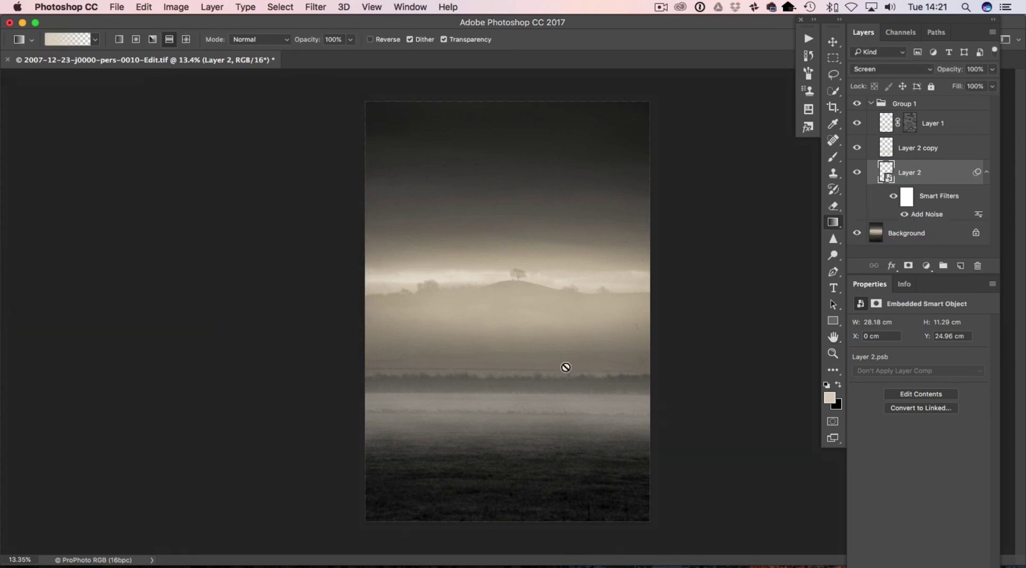
left_click_drag(538, 424, 615, 421)
left_click(857, 173)
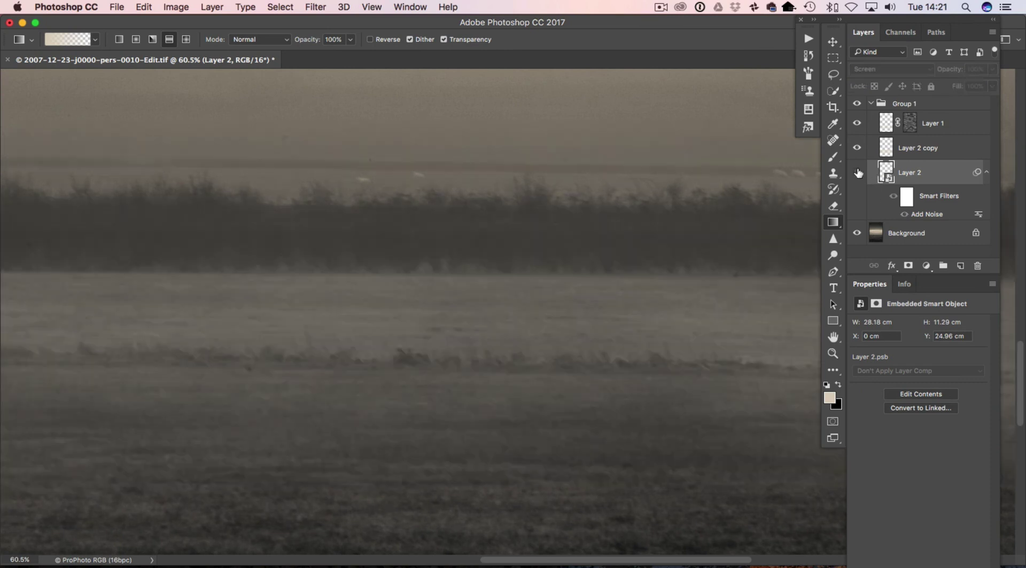
left_click(857, 173)
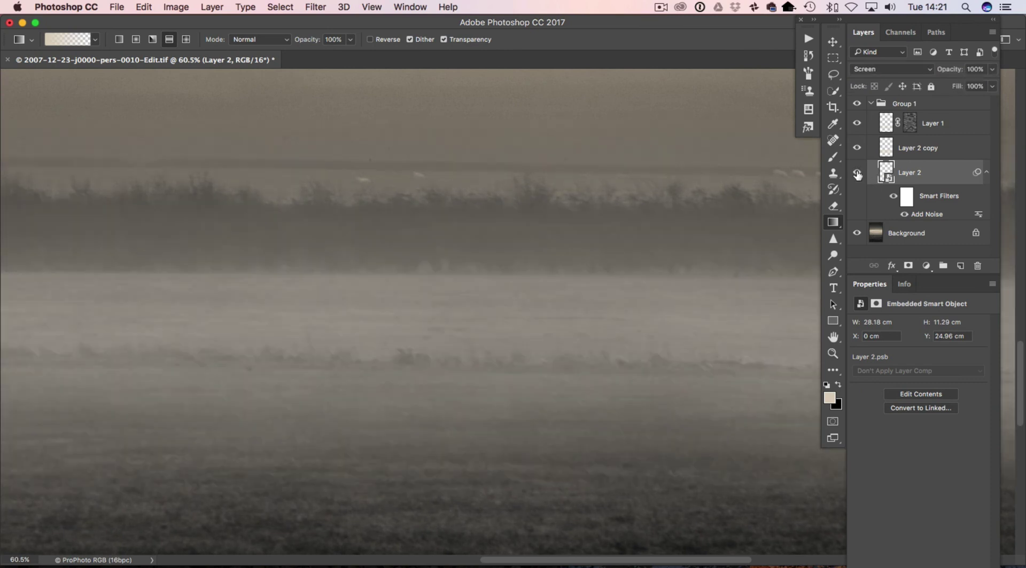
left_click(903, 215)
left_click(903, 216)
key("super+0")
key("super+minus")
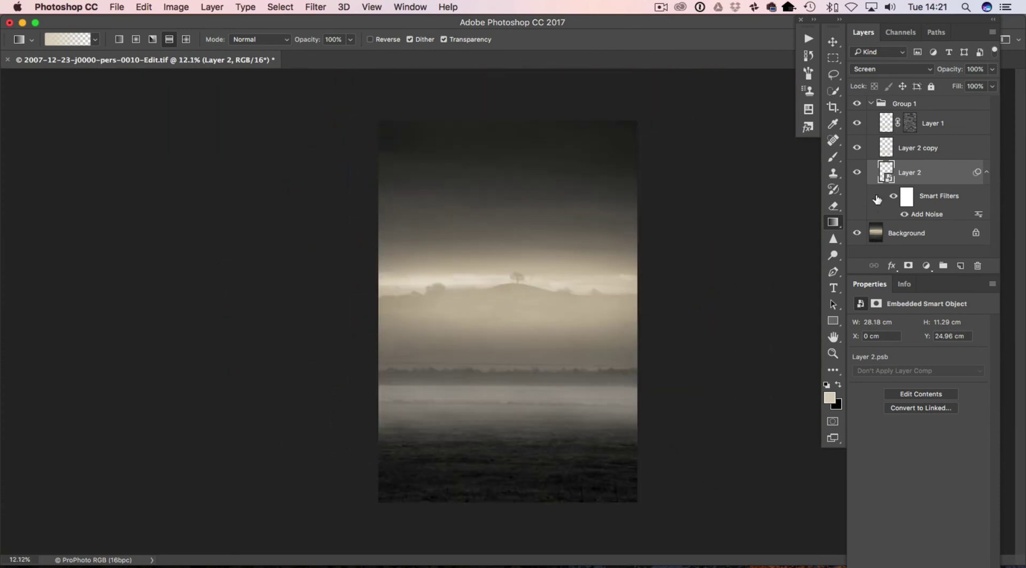
Collapse Group 1, then hide and reshow it to compare the mist effect
left_click(871, 103)
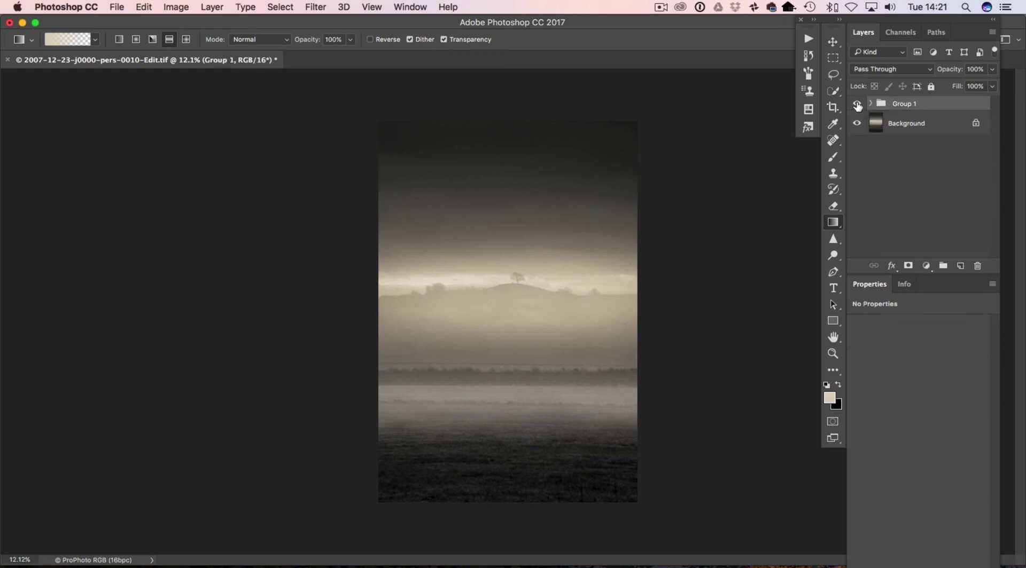
left_click(858, 104)
left_click(857, 104)
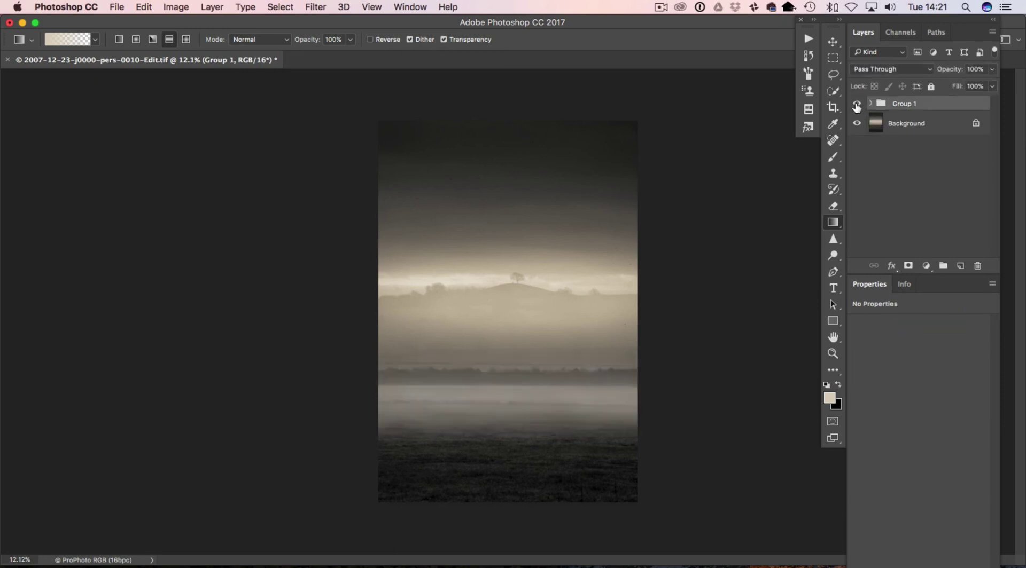